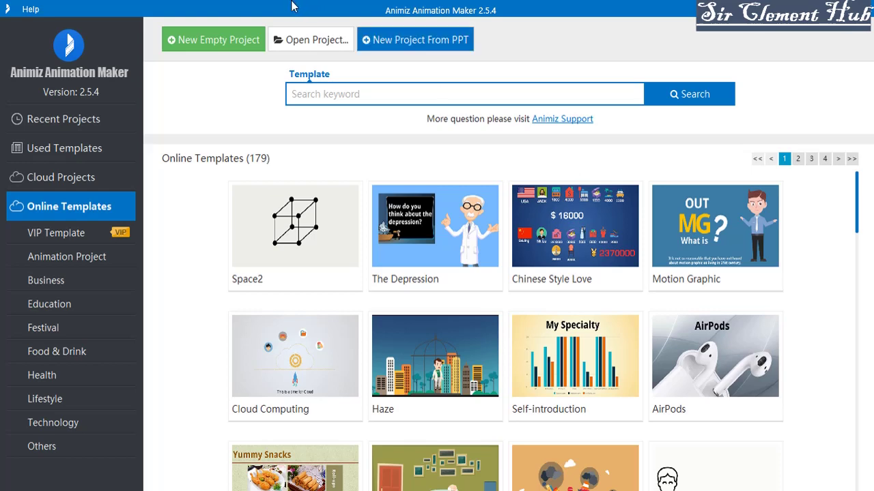
# Create a new empty project and add the text "2D Video animation", widening its box so the title fits on one line.
pyautogui.click(222, 42)
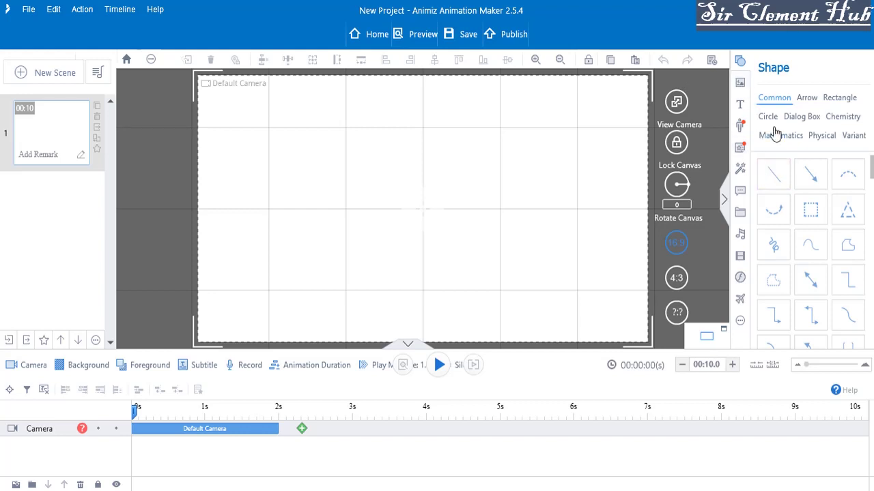
pyautogui.click(740, 107)
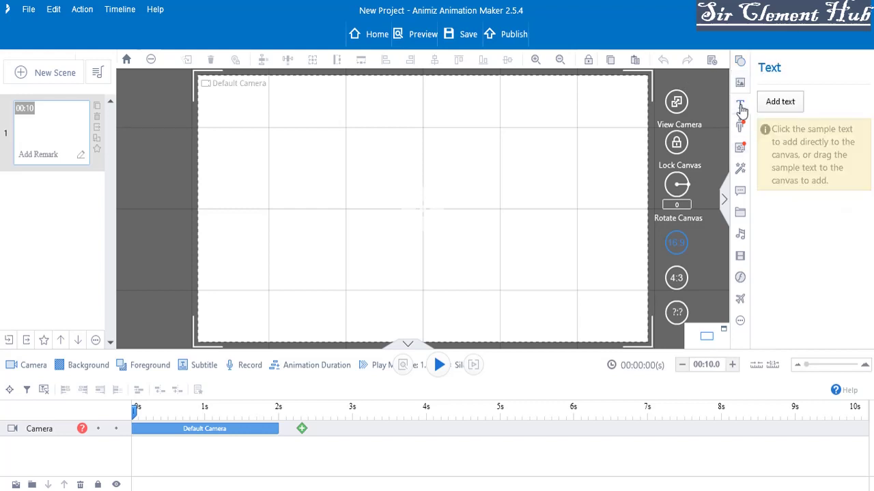
pyautogui.moveTo(780, 101); pyautogui.dragTo(383, 162)
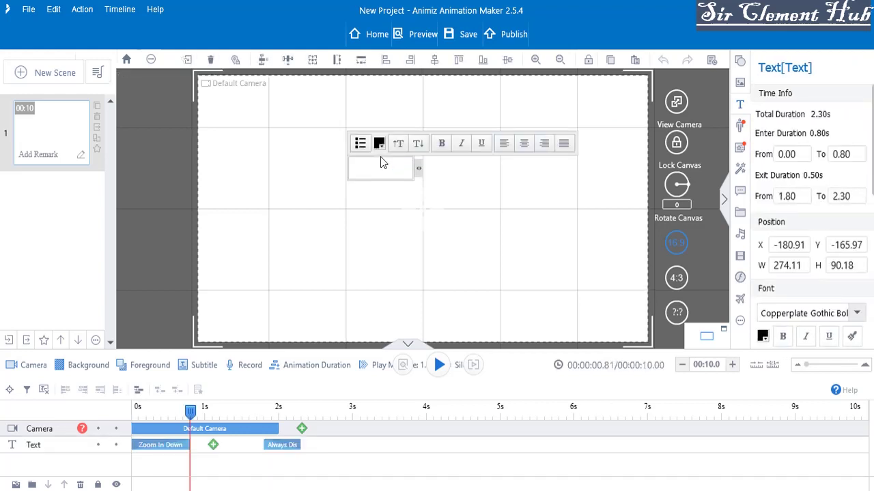
pyautogui.write('2D Video animation')
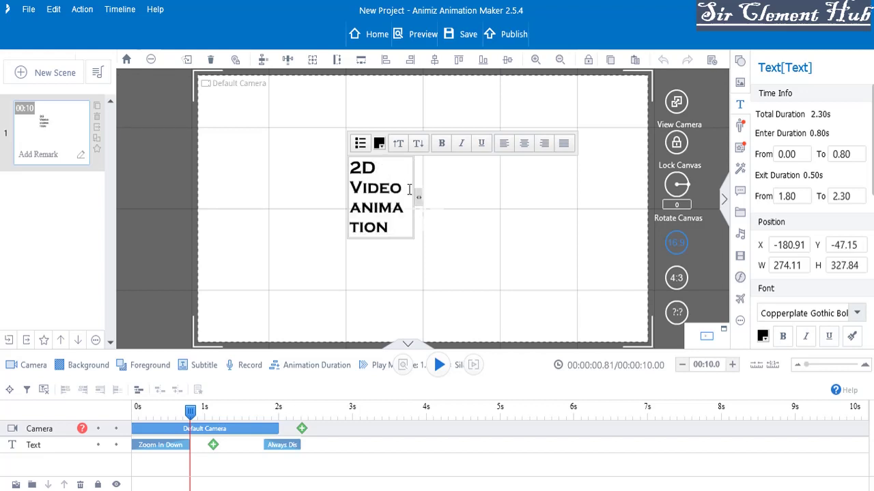
pyautogui.moveTo(418, 198); pyautogui.dragTo(571, 214)
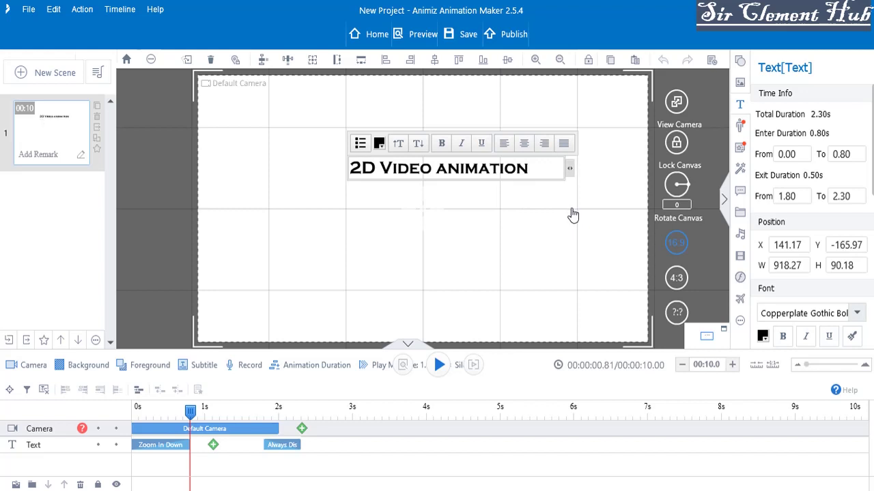
# Move the title text down and toward the centre of the canvas.
pyautogui.click(389, 157)
pyautogui.moveTo(447, 160); pyautogui.dragTo(444, 197)
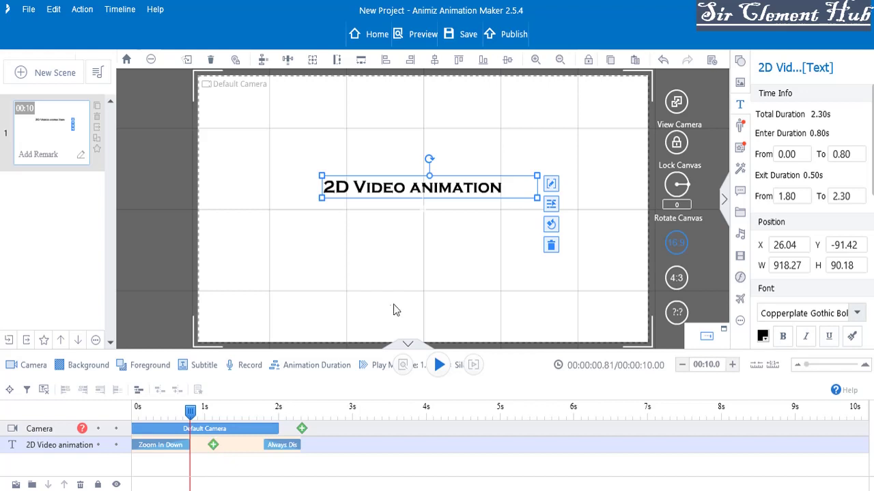
pyautogui.click(429, 209)
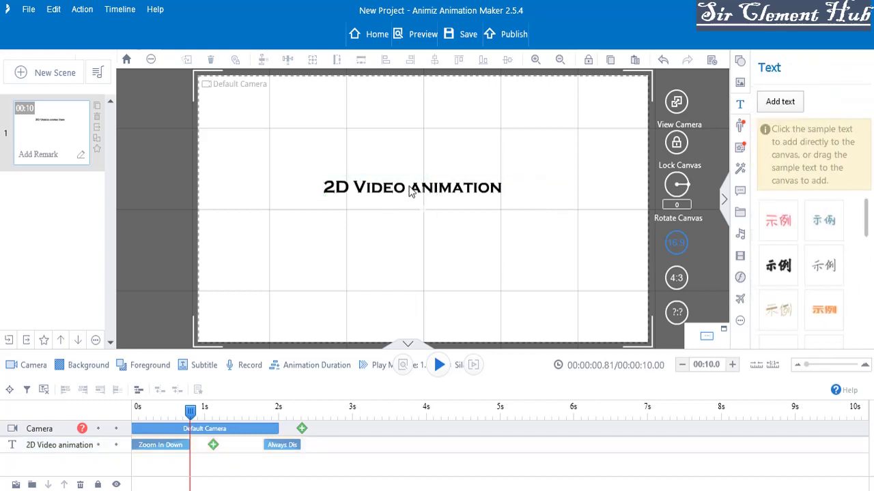
# Open the entrance effect choices for the title text and apply Zoom In Down.
pyautogui.click(413, 192)
pyautogui.rightClick(420, 192)
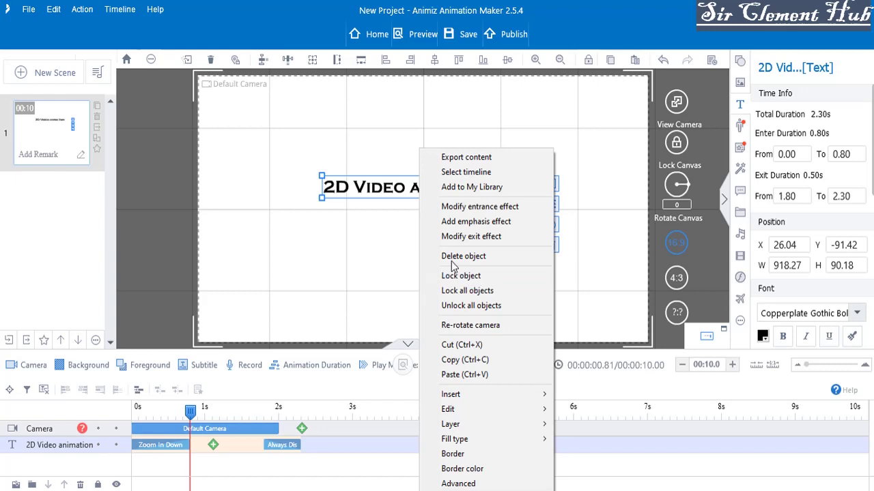
pyautogui.click(502, 209)
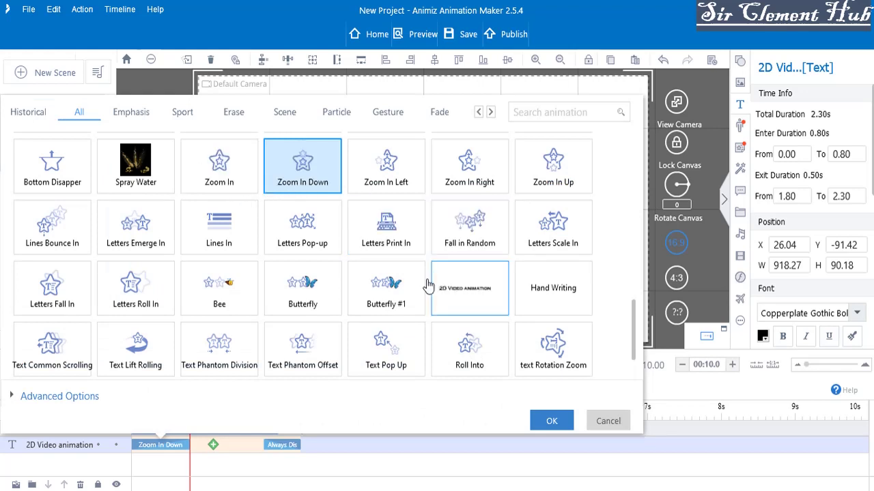
pyautogui.click(551, 420)
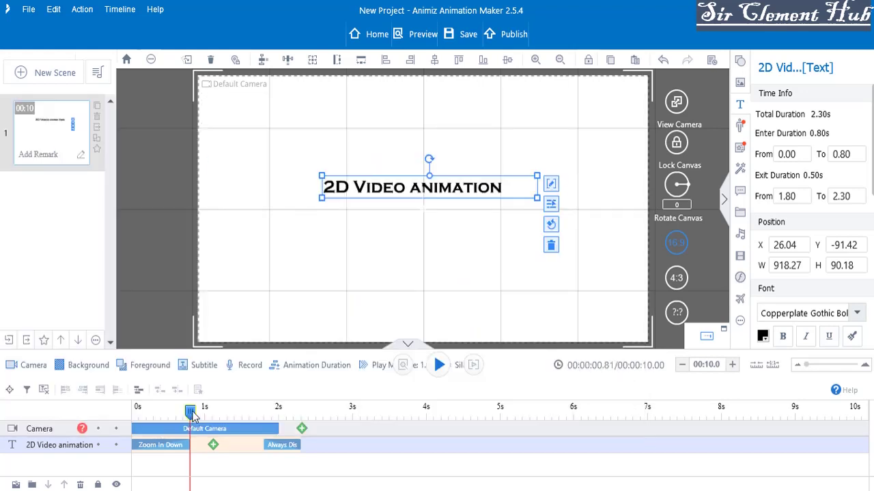
# Play the scene from the start to watch the title's entrance animation.
pyautogui.moveTo(193, 416); pyautogui.dragTo(119, 416)
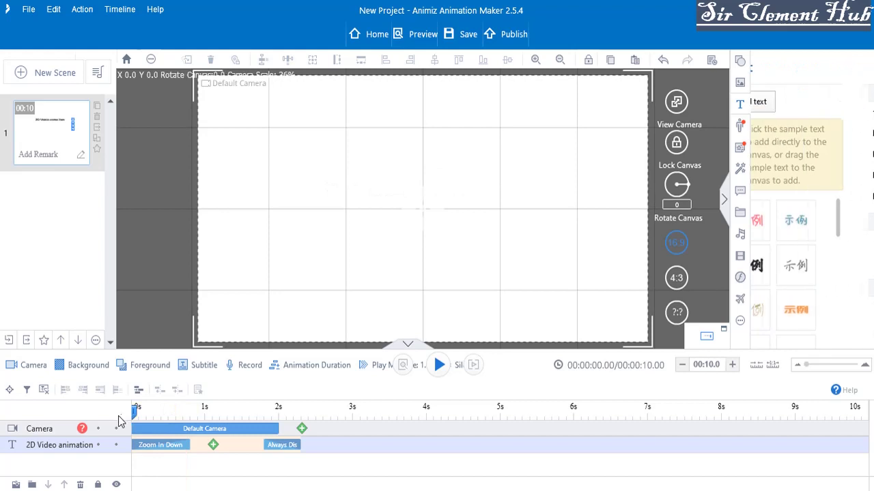
pyautogui.click(437, 374)
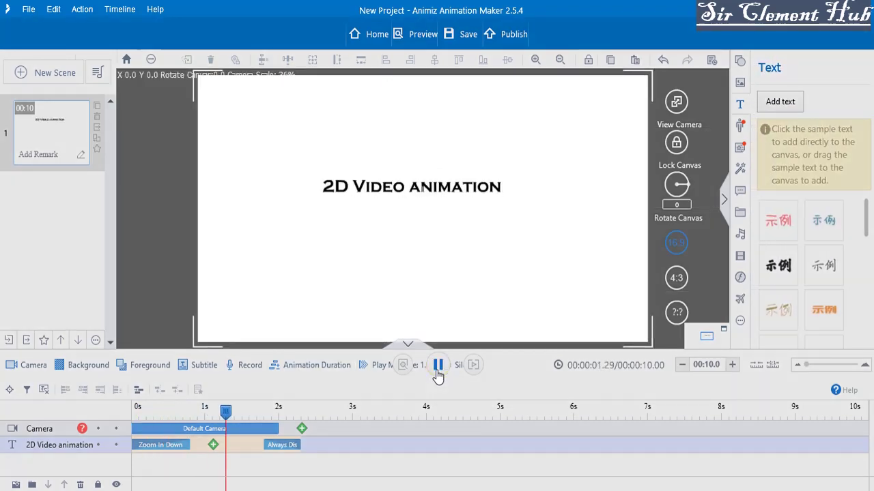
pyautogui.click(438, 366)
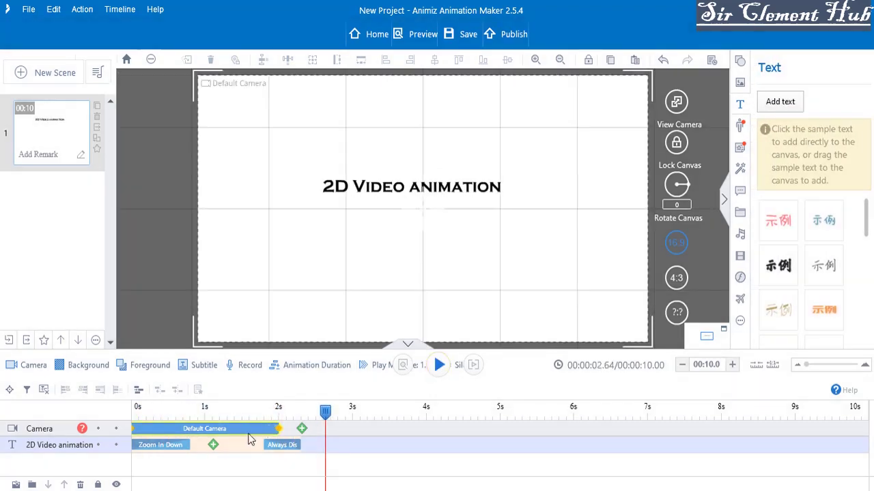
# Choose the Border Lines emphasis effect for the title text and set its animation color to blue.
pyautogui.click(213, 447)
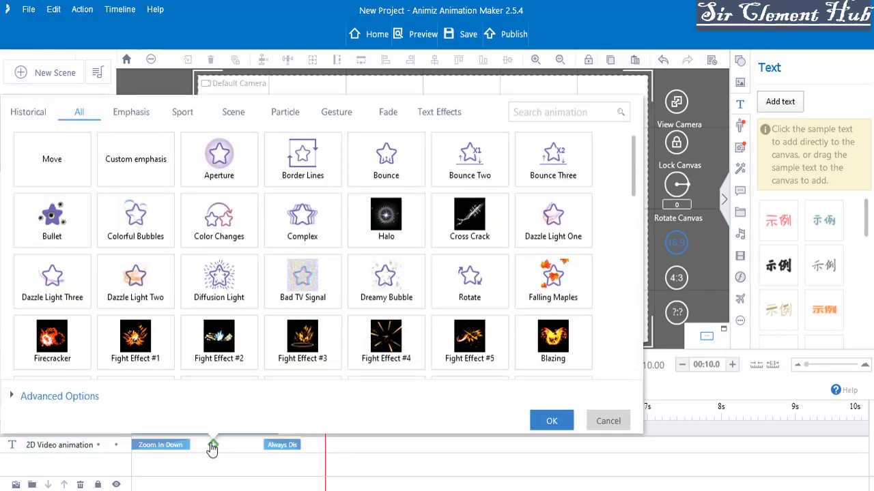
pyautogui.click(303, 186)
pyautogui.click(91, 343)
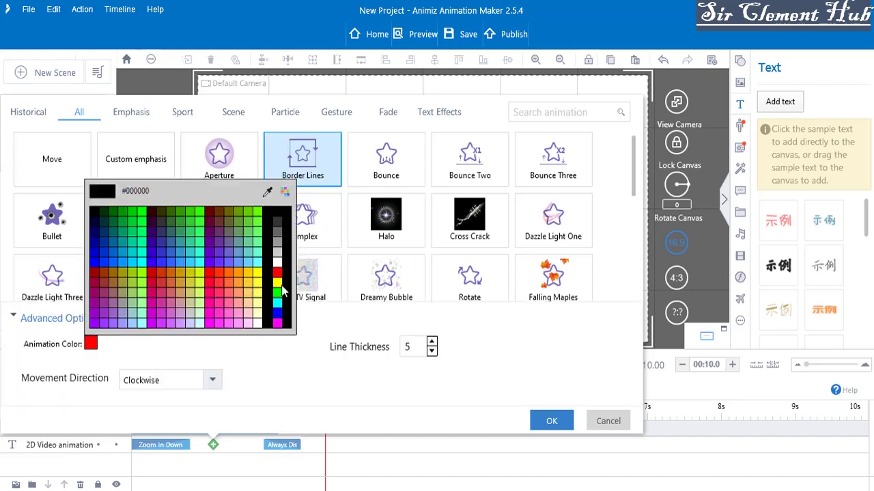
pyautogui.click(277, 311)
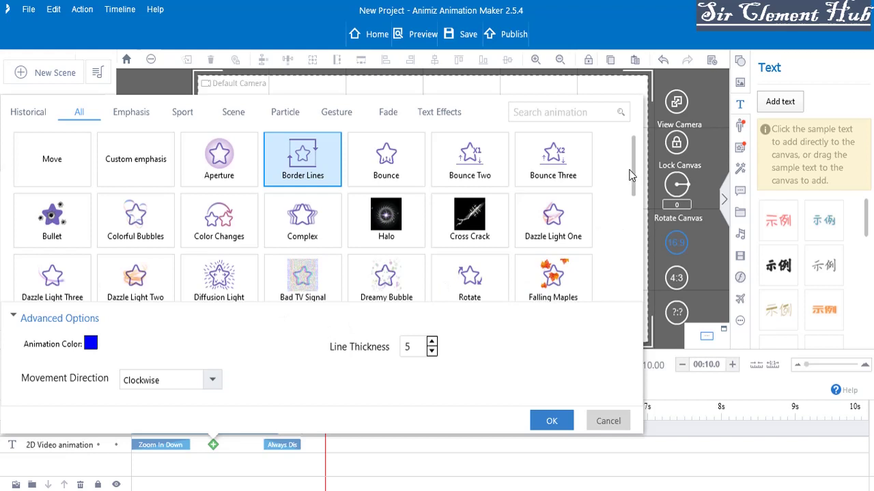
pyautogui.moveTo(634, 173)
pyautogui.mouseDown()
pyautogui.moveTo(633, 201)
pyautogui.moveTo(633, 171)
pyautogui.mouseUp()
# Raise the Border Lines thickness to 9, lower it again, and apply the effect with Clockwise movement direction.
pyautogui.click(212, 382)
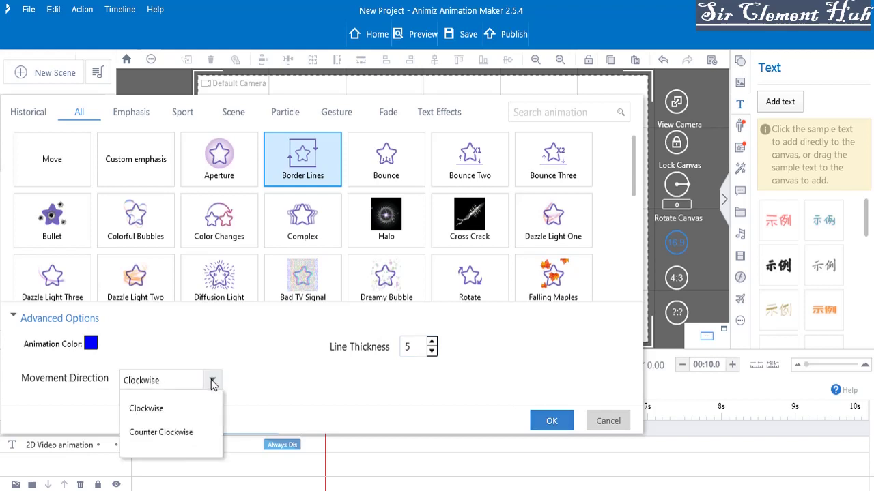
pyautogui.click(432, 342)
pyautogui.click(432, 343)
pyautogui.click(432, 343)
pyautogui.click(432, 343)
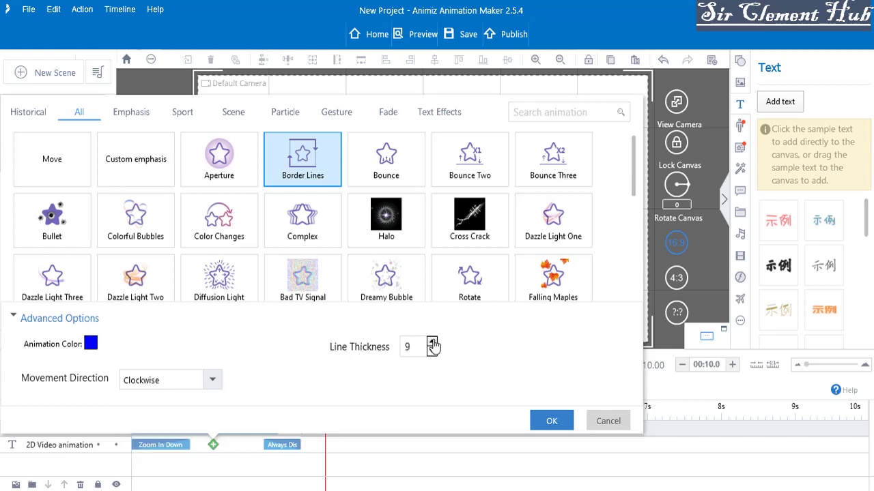
pyautogui.click(432, 351)
pyautogui.click(432, 351)
pyautogui.click(433, 350)
pyautogui.click(432, 351)
pyautogui.click(432, 350)
pyautogui.click(553, 421)
# Play the scene from the start and inspect the Border Lines effect at about 1.5 s.
pyautogui.moveTo(161, 418); pyautogui.dragTo(134, 417)
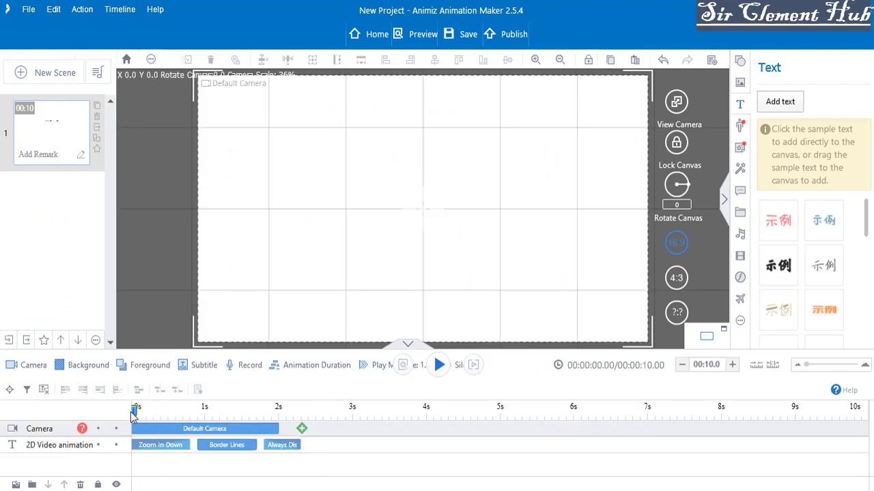
pyautogui.click(438, 365)
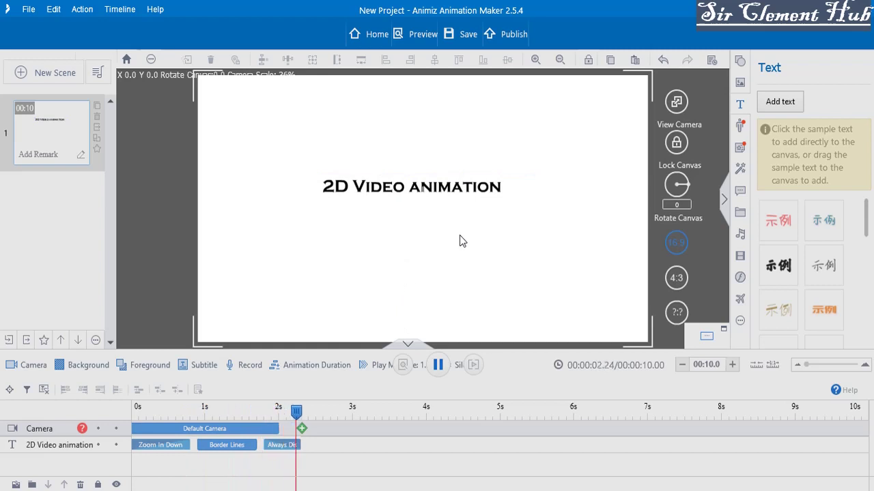
pyautogui.click(437, 365)
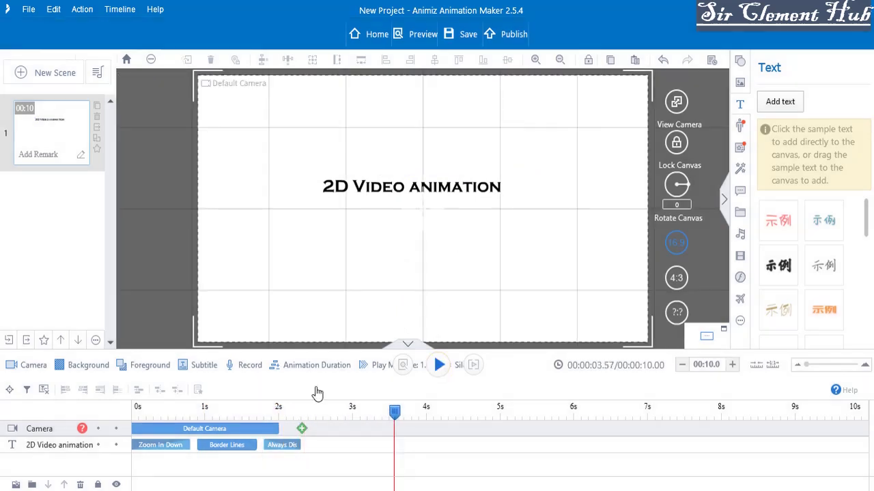
pyautogui.click(239, 409)
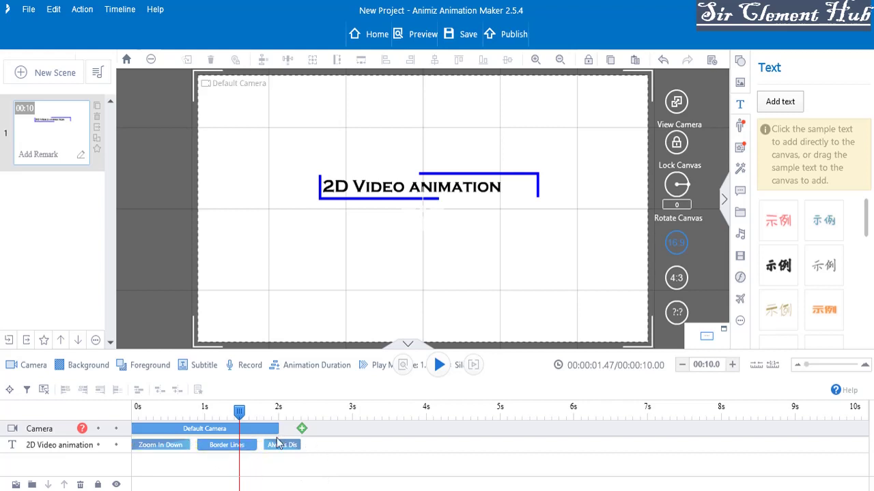
# Stretch the title's Border Lines effect to end at about 5.4 s and play the scene from the start.
pyautogui.moveTo(278, 447); pyautogui.dragTo(533, 477)
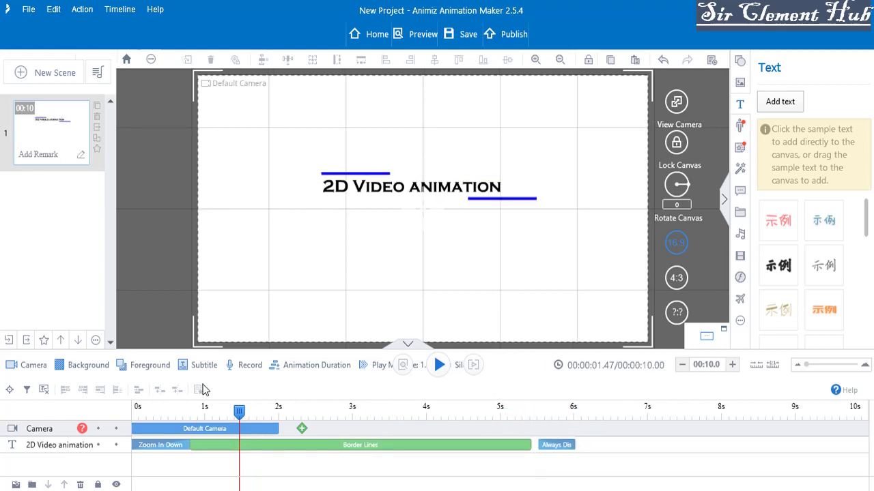
pyautogui.moveTo(158, 409); pyautogui.dragTo(126, 415)
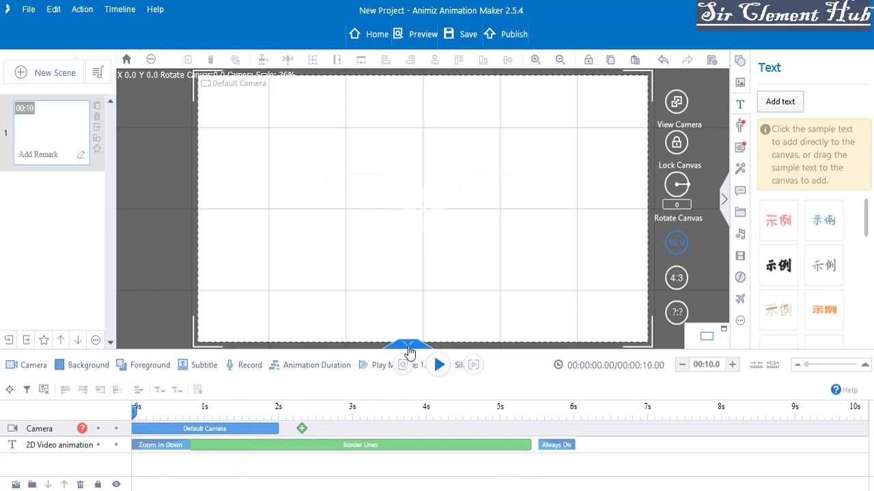
pyautogui.click(439, 365)
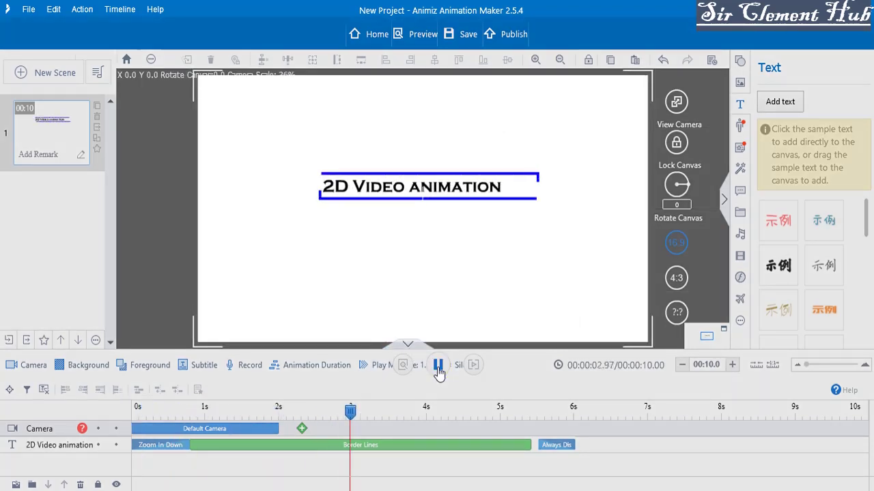
# Shorten the title's Border Lines effect so that it ends at about 2.2 s on the timeline.
pyautogui.click(522, 447)
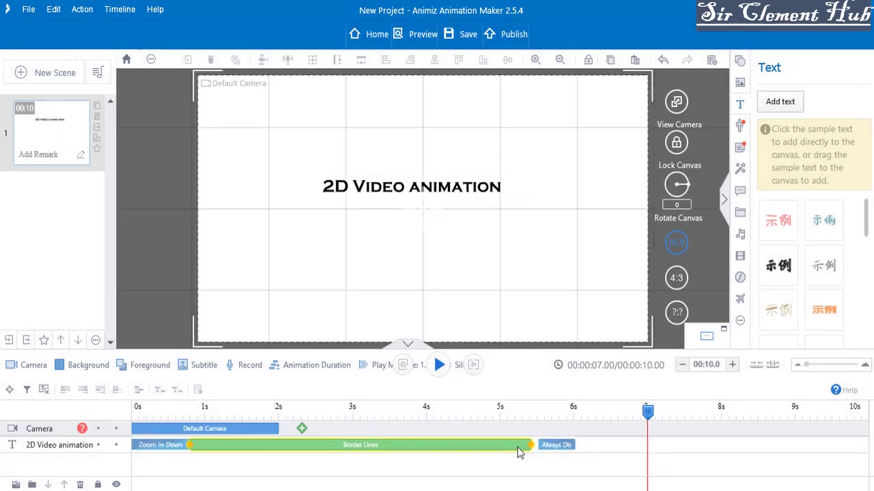
pyautogui.click(535, 445)
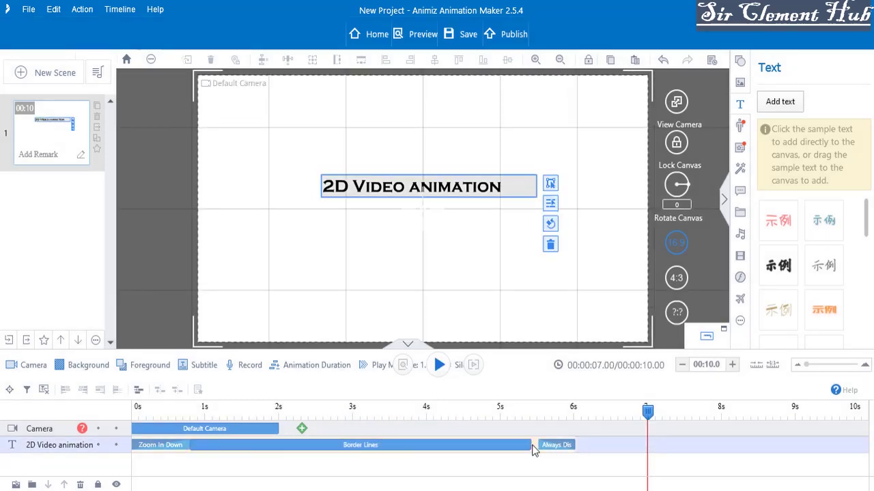
pyautogui.moveTo(530, 445); pyautogui.dragTo(291, 444)
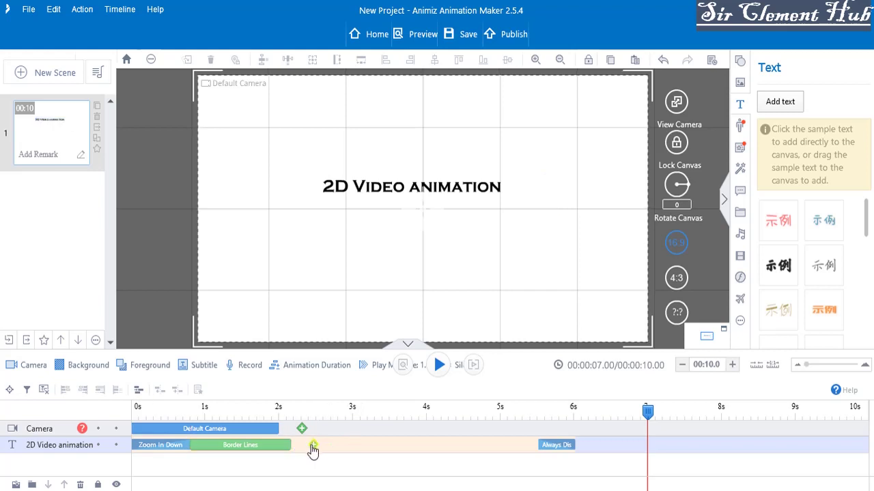
# Try a Color Changes emphasis effect after Border Lines, stretched to end at about 5.2 s, and play the scene.
pyautogui.click(313, 445)
pyautogui.click(220, 236)
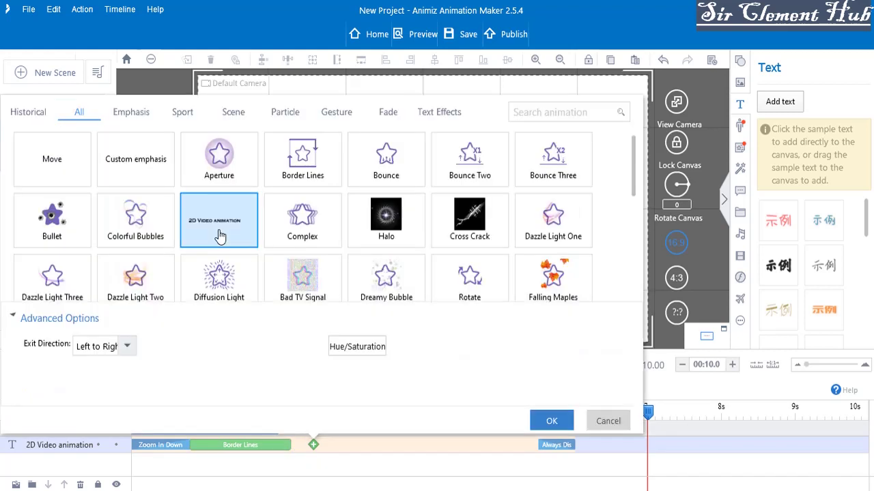
pyautogui.click(554, 422)
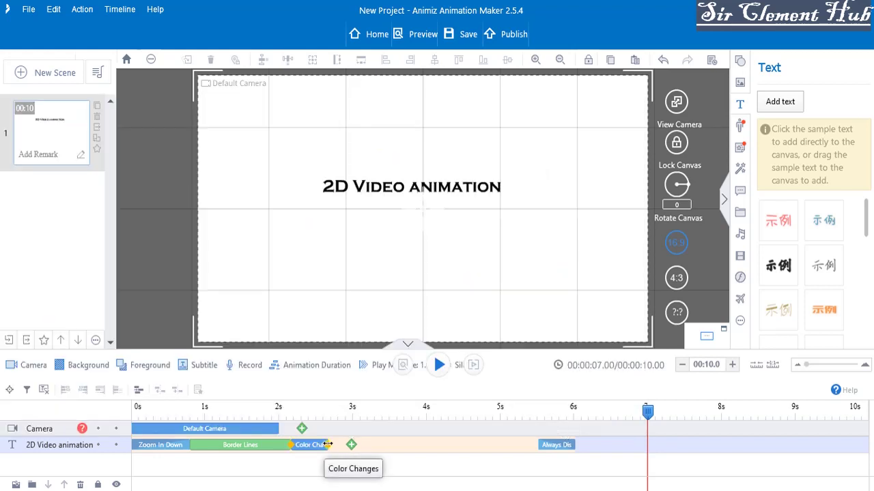
pyautogui.moveTo(328, 444); pyautogui.dragTo(513, 444)
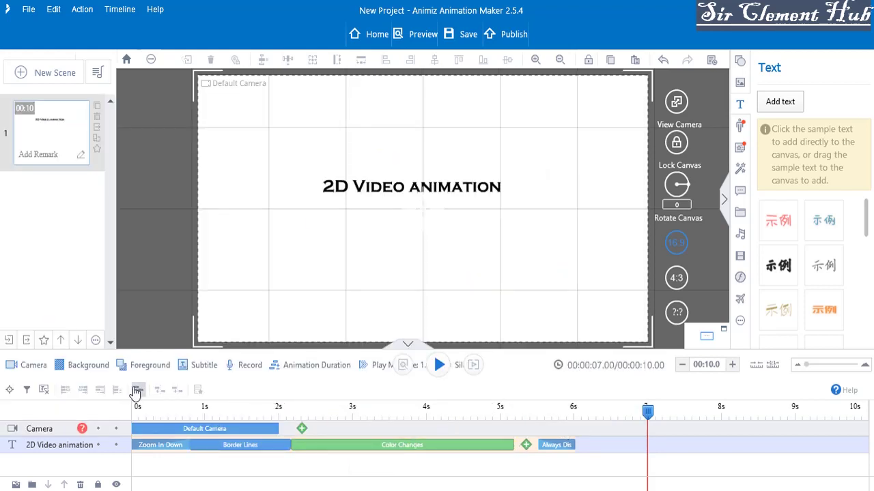
pyautogui.click(137, 411)
pyautogui.click(440, 366)
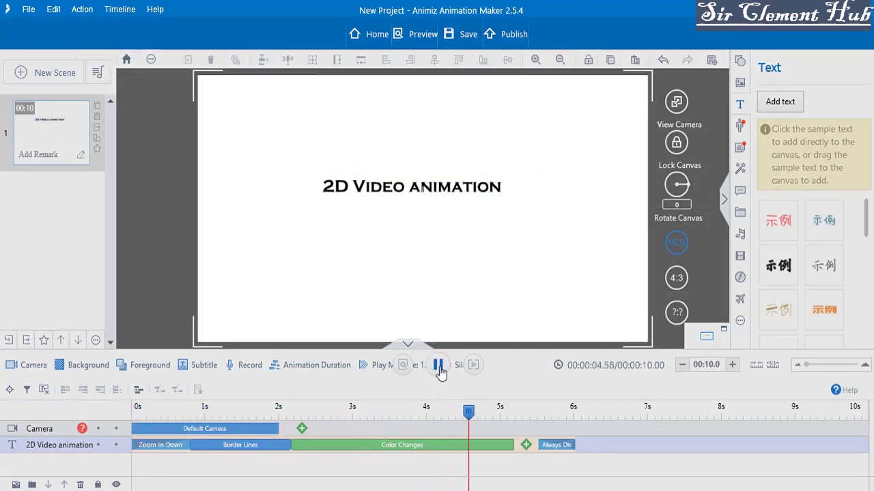
# Replace the title's Color Changes effect with Bounce Three after Border Lines, stretched to end at about 4.8 s.
pyautogui.click(276, 408)
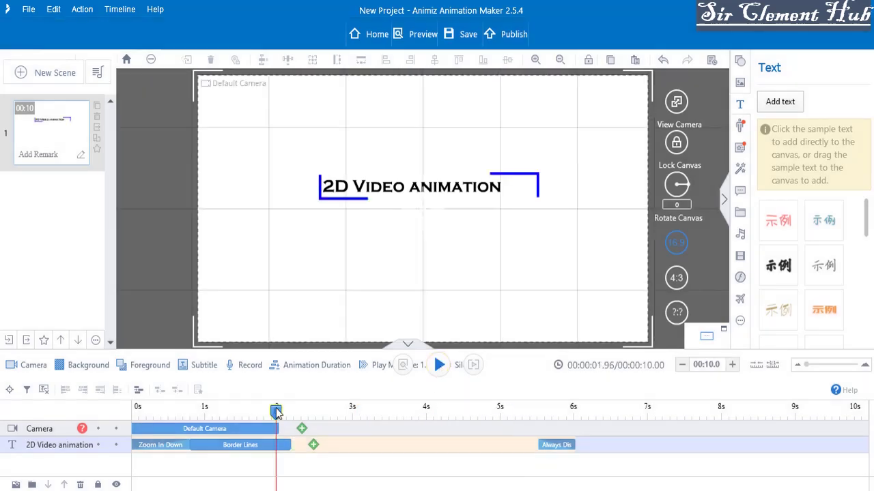
pyautogui.click(314, 447)
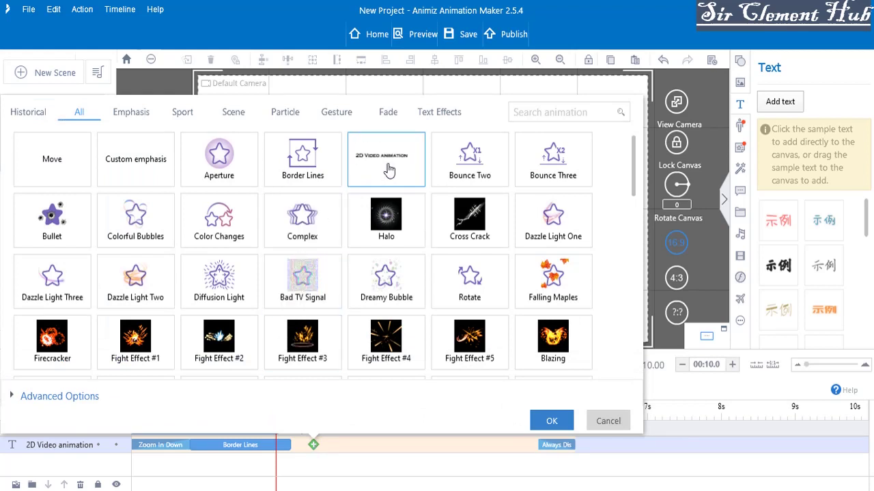
pyautogui.click(551, 177)
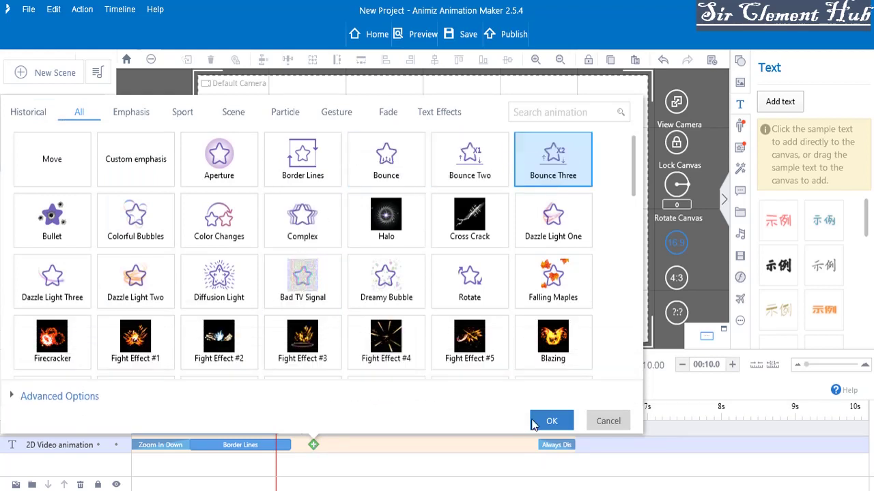
pyautogui.click(553, 421)
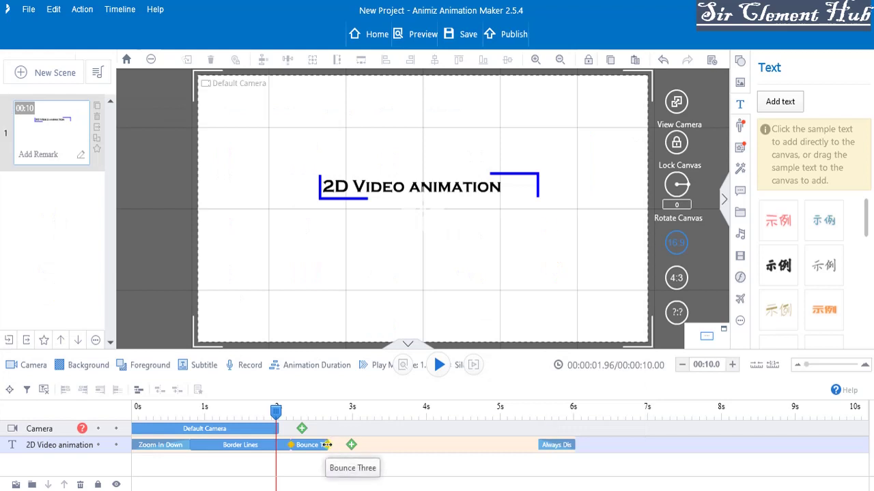
pyautogui.moveTo(327, 445); pyautogui.dragTo(486, 445)
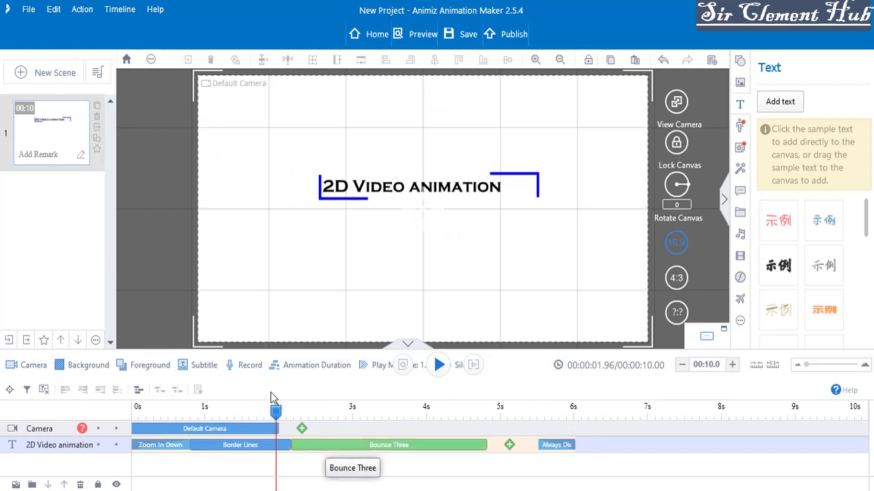
# Play the scene from about 0.5 s to review the Bounce Three effect, and pause after it.
pyautogui.click(171, 413)
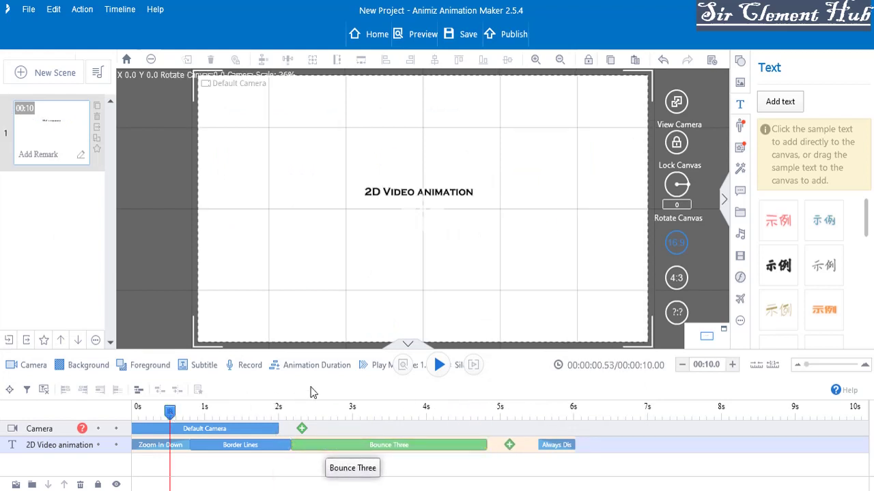
pyautogui.click(440, 367)
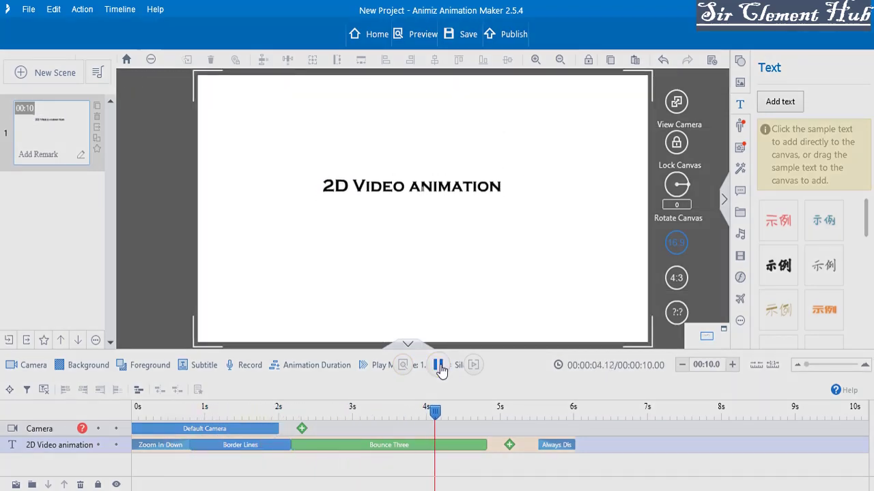
pyautogui.click(439, 367)
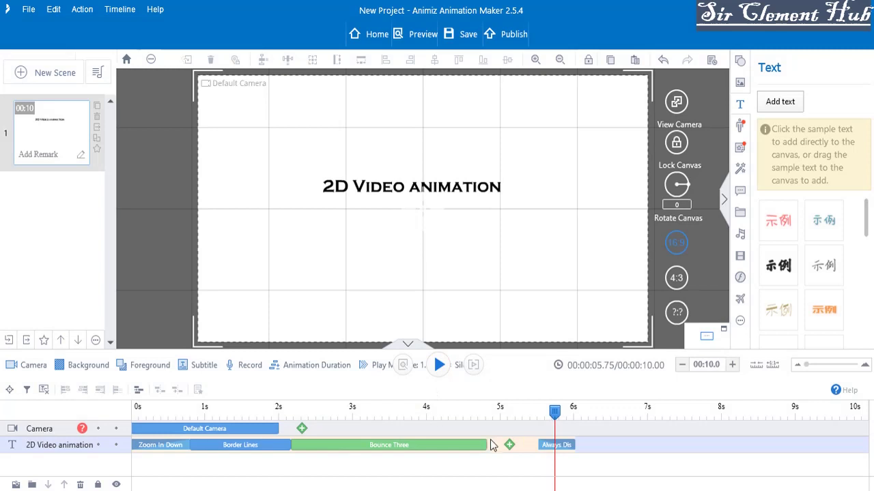
# Shorten Bounce Three to end at about 2.9 s and add a clockwise 360° Rotation effect with 2 rotations after it.
pyautogui.moveTo(485, 445); pyautogui.dragTo(344, 454)
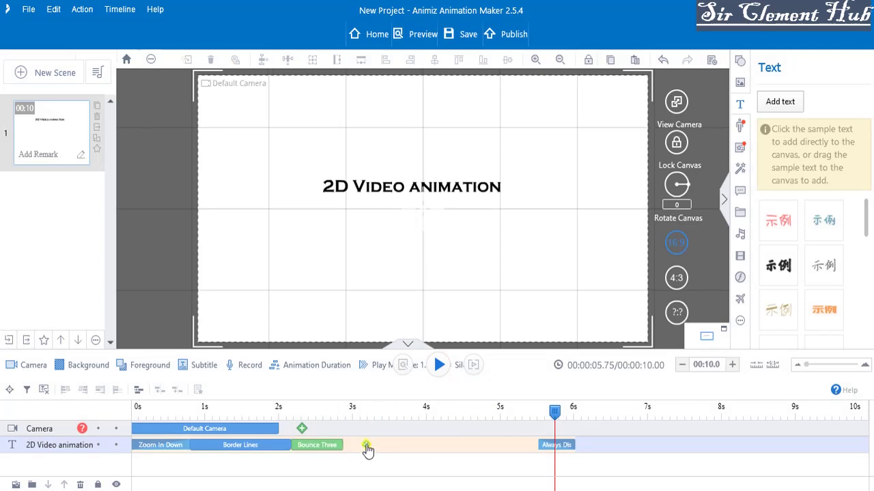
pyautogui.click(367, 446)
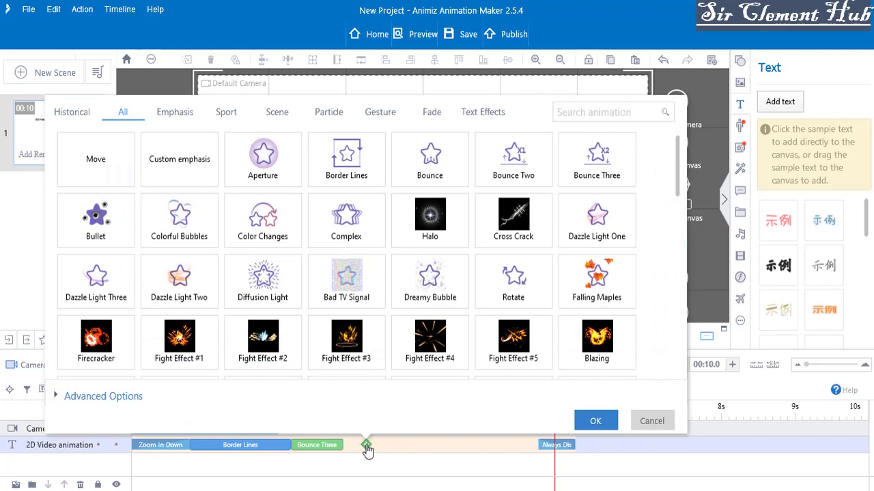
pyautogui.moveTo(680, 178); pyautogui.dragTo(677, 318)
pyautogui.scroll(1, 677, 317)
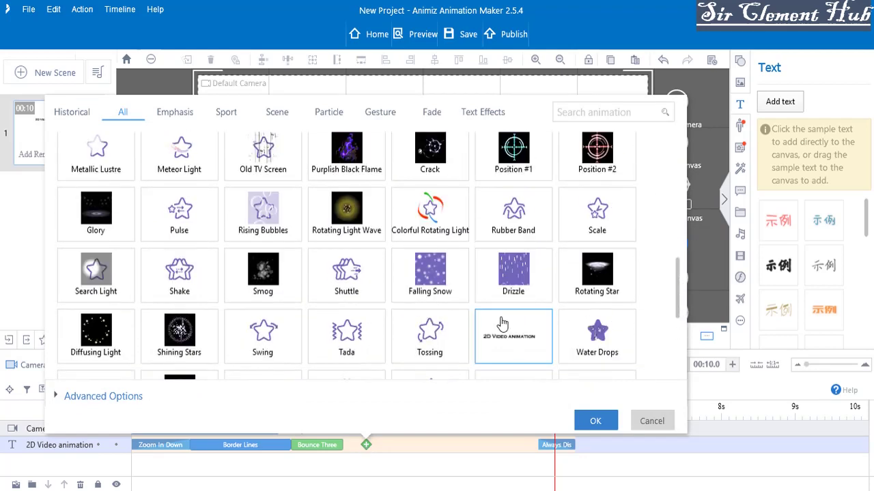
pyautogui.click(513, 360)
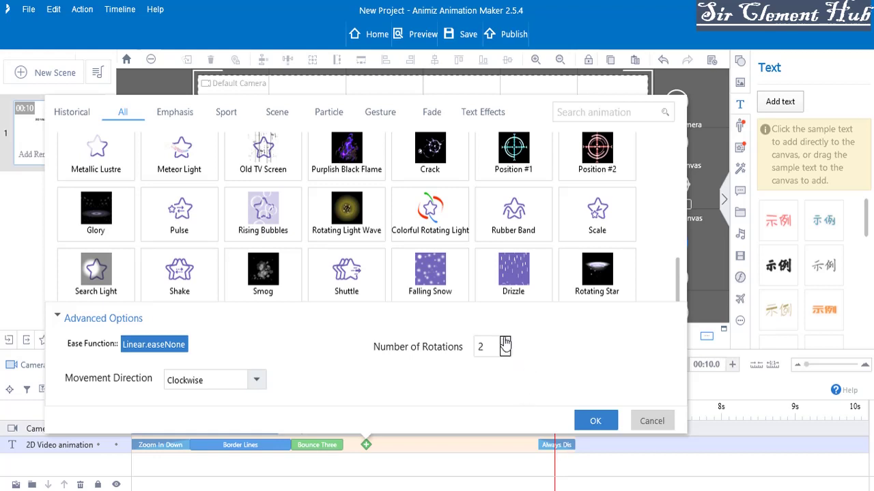
pyautogui.click(594, 422)
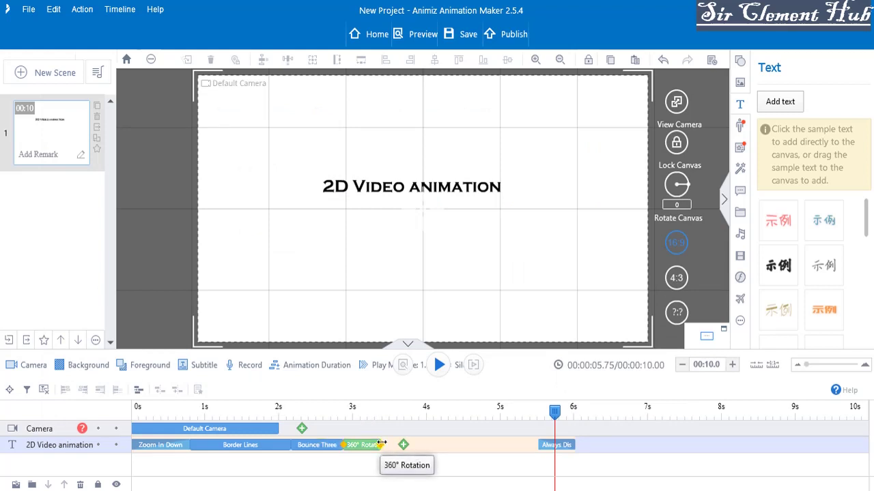
# Stretch 360° Rotation to end at about 5.2 s, extend Bounce Three to about 3.5 s, and play the scene from the start.
pyautogui.moveTo(381, 444); pyautogui.dragTo(513, 460)
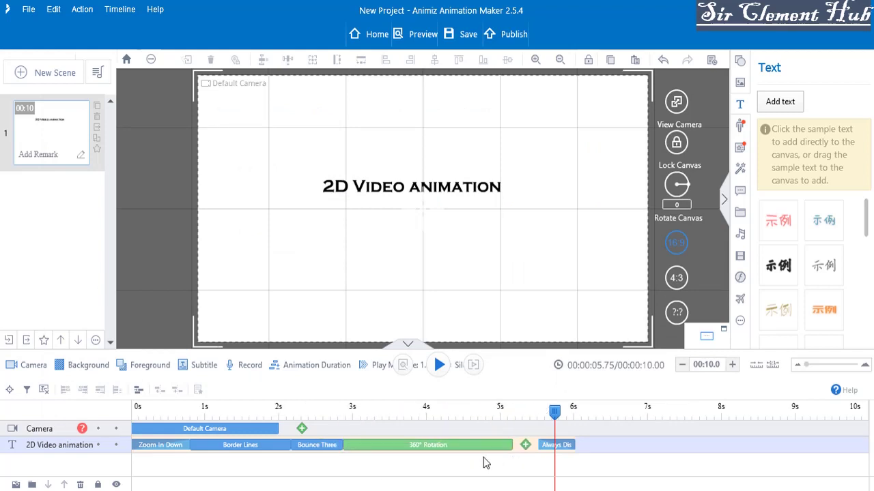
pyautogui.moveTo(343, 443); pyautogui.dragTo(389, 445)
pyautogui.click(140, 407)
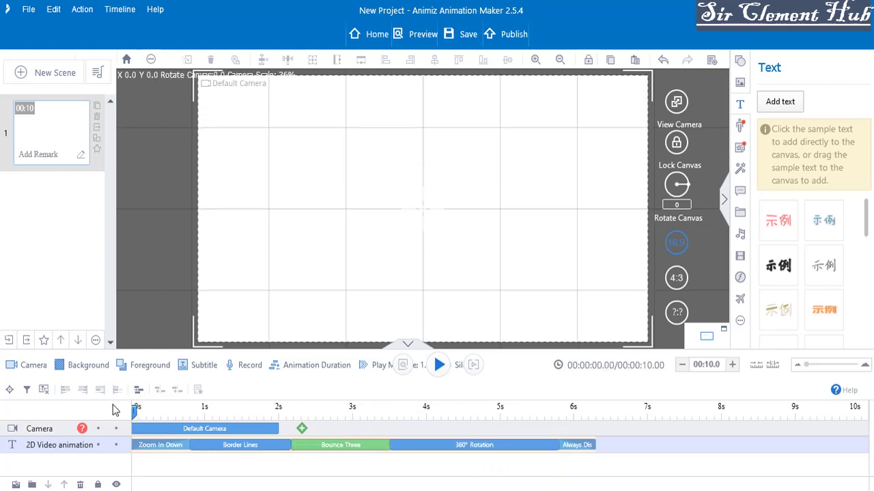
pyautogui.click(440, 365)
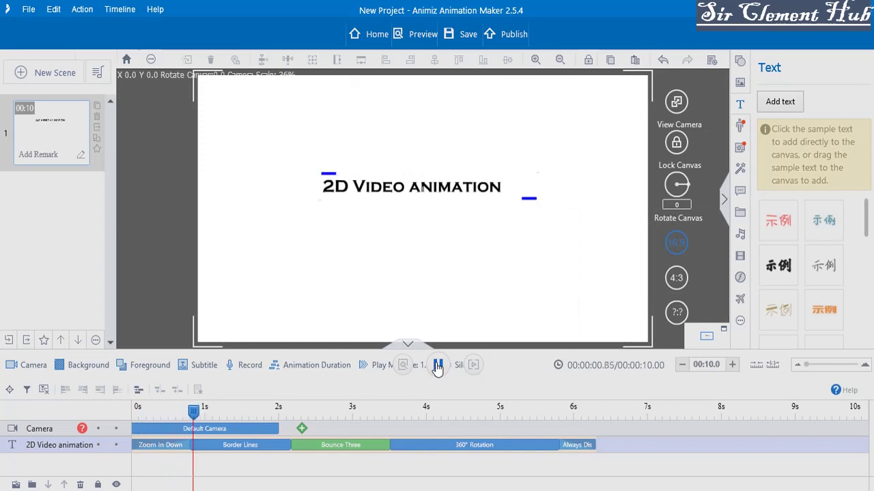
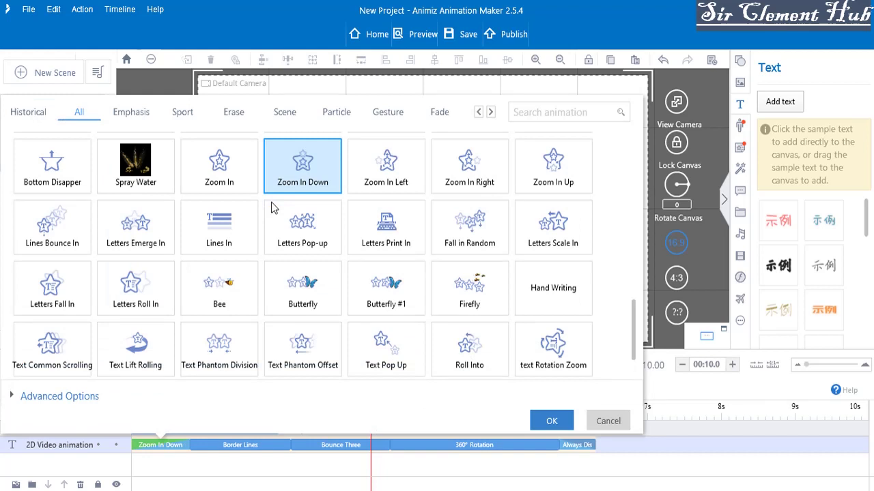
# Replace the title's Zoom In Down entrance with Letters Emerge In using the Center to Edge ease function, and play the scene.
pyautogui.click(152, 236)
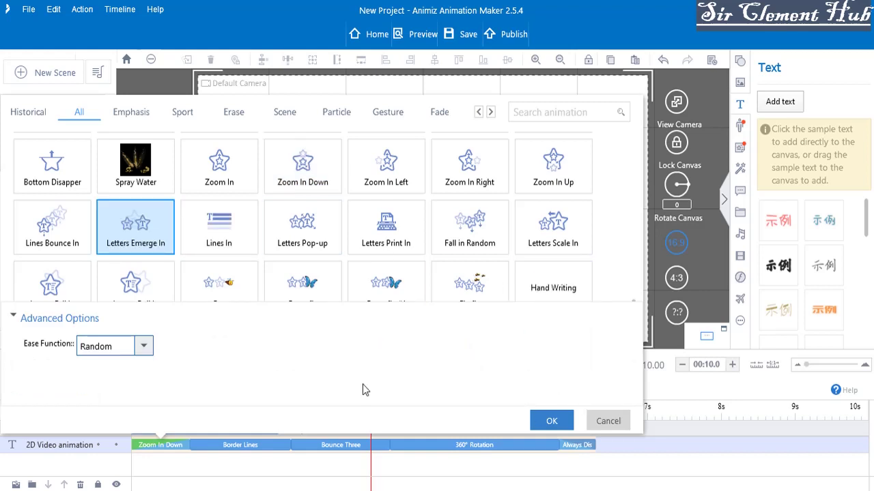
pyautogui.click(142, 346)
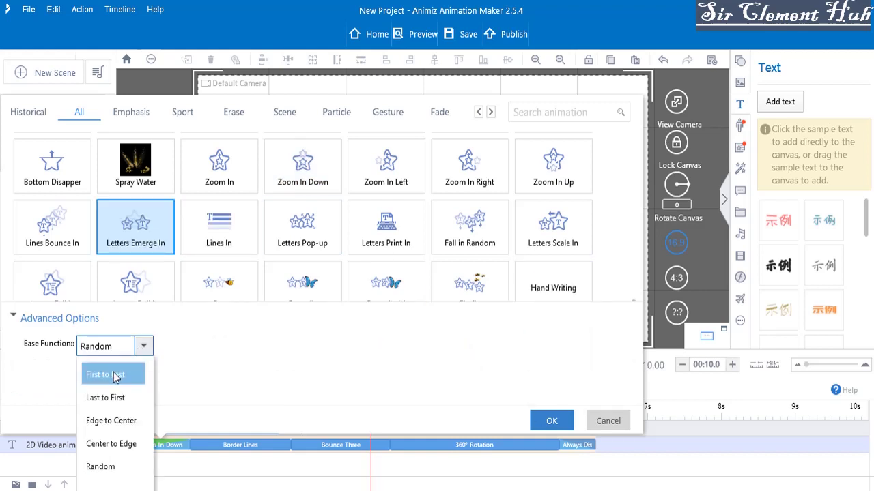
pyautogui.click(125, 444)
pyautogui.click(551, 421)
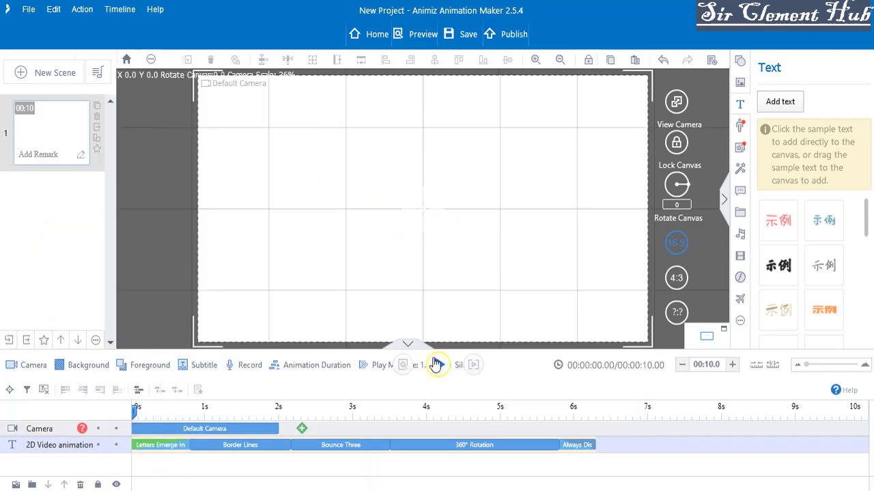
pyautogui.click(436, 364)
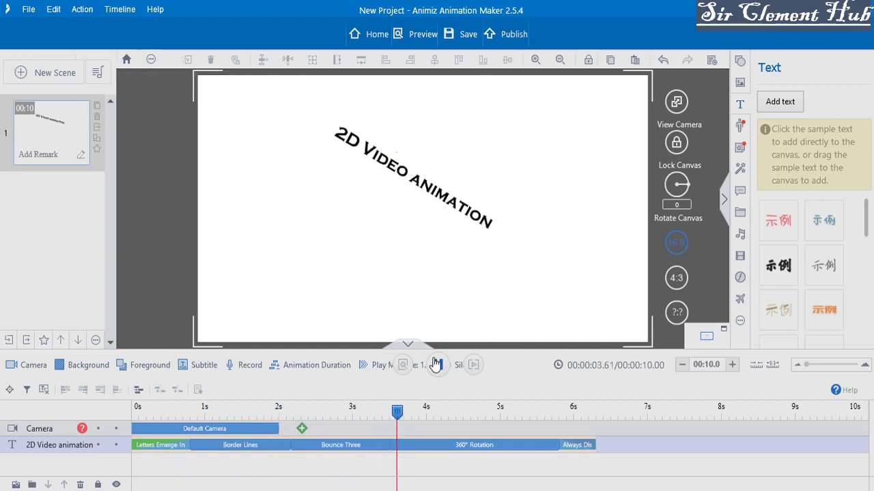
pyautogui.click(436, 364)
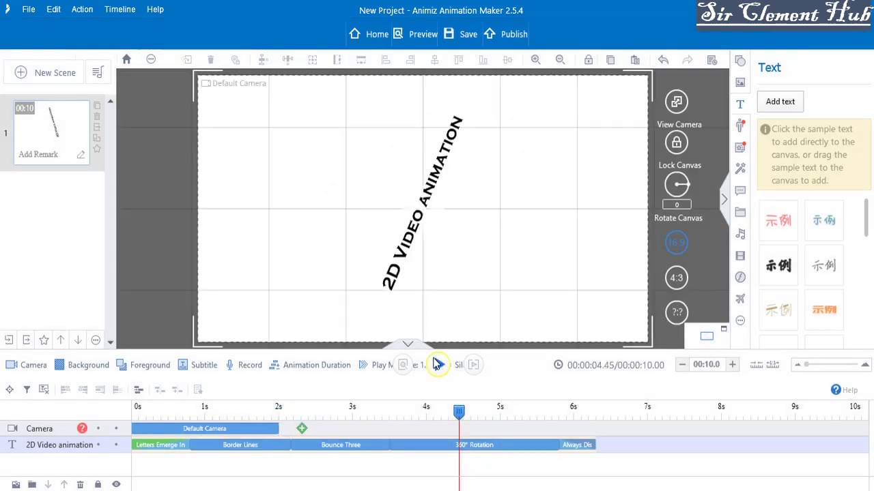
# Try a Corona Slide Out exit effect on the title in place of Always Display.
pyautogui.rightClick(577, 447)
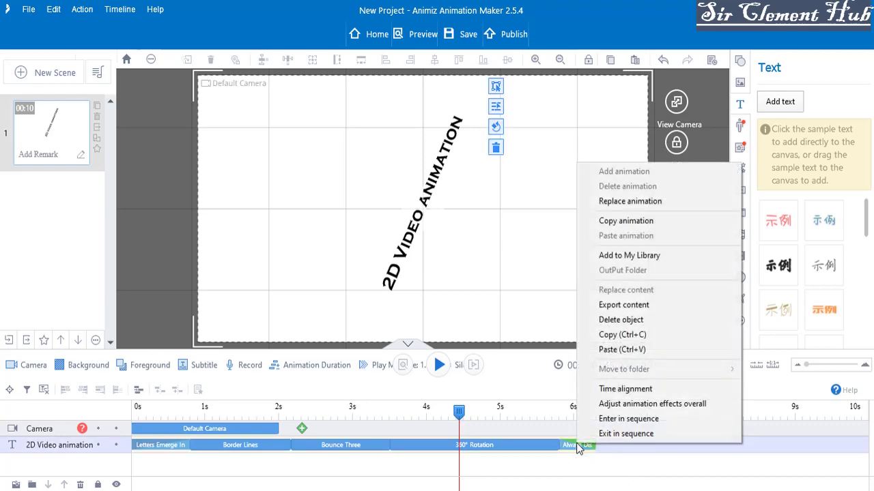
pyautogui.click(632, 202)
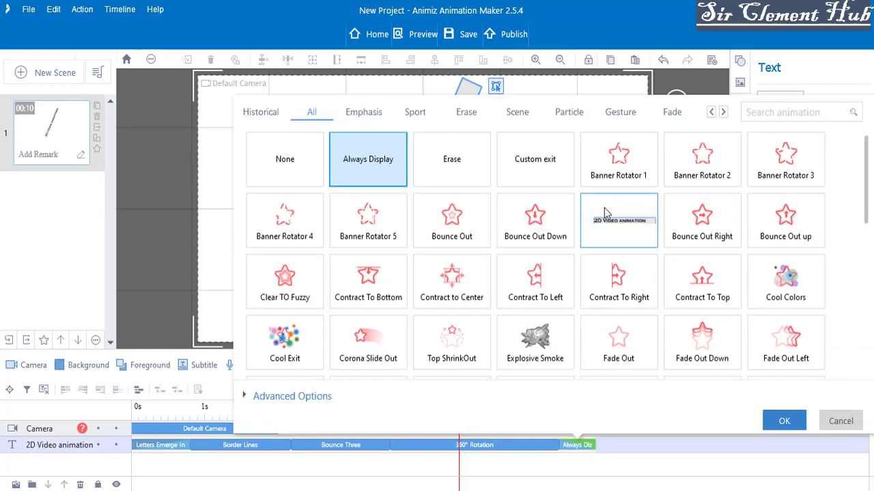
pyautogui.click(365, 353)
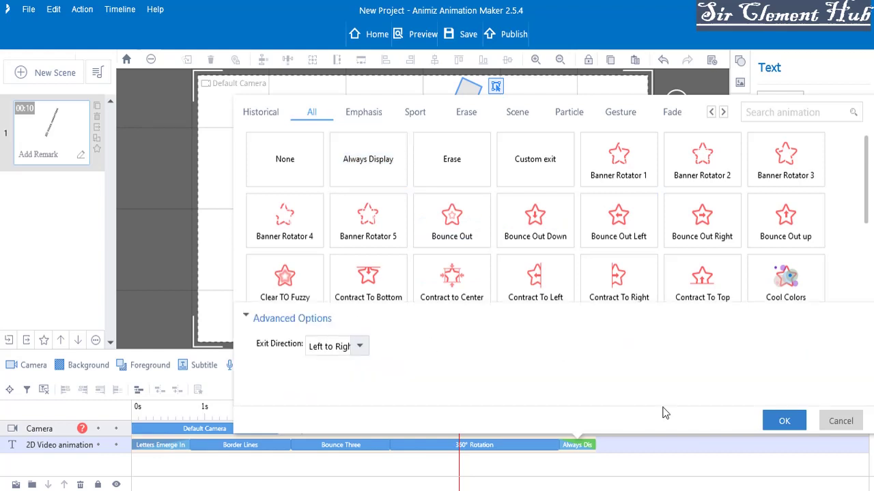
pyautogui.click(794, 419)
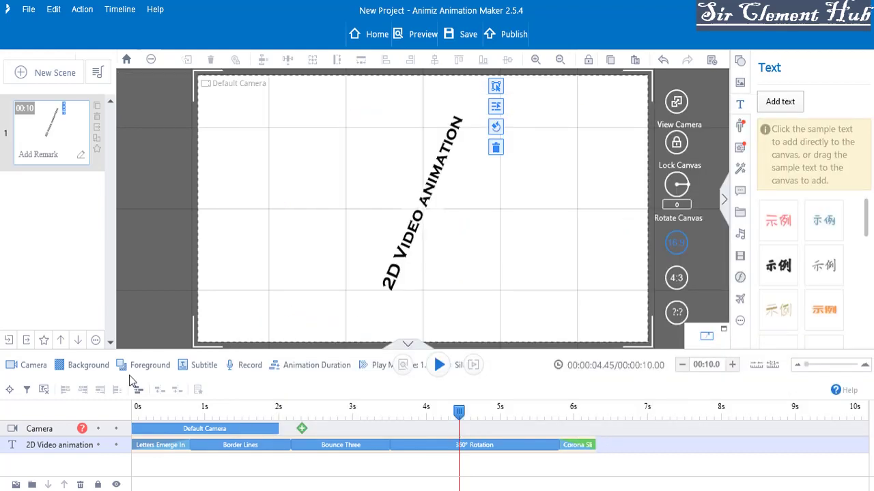
# Play the scene from the start through the Corona Slide Out exit, and pause after it.
pyautogui.click(138, 412)
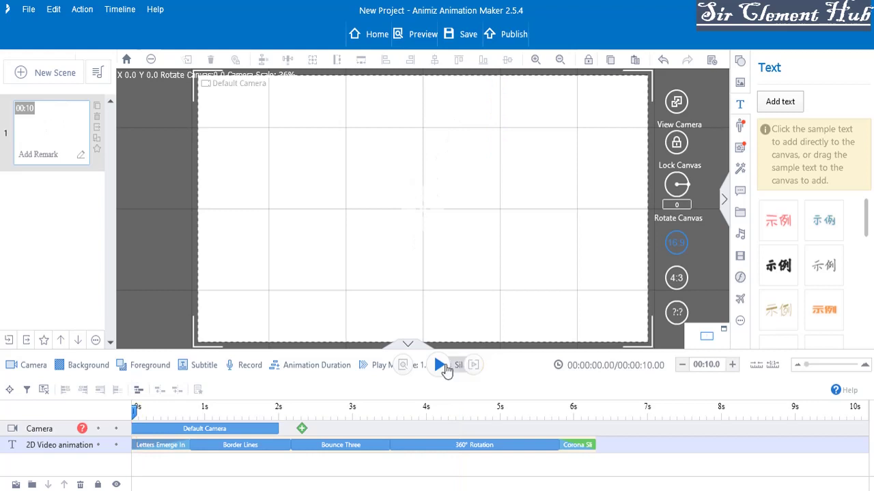
pyautogui.click(440, 365)
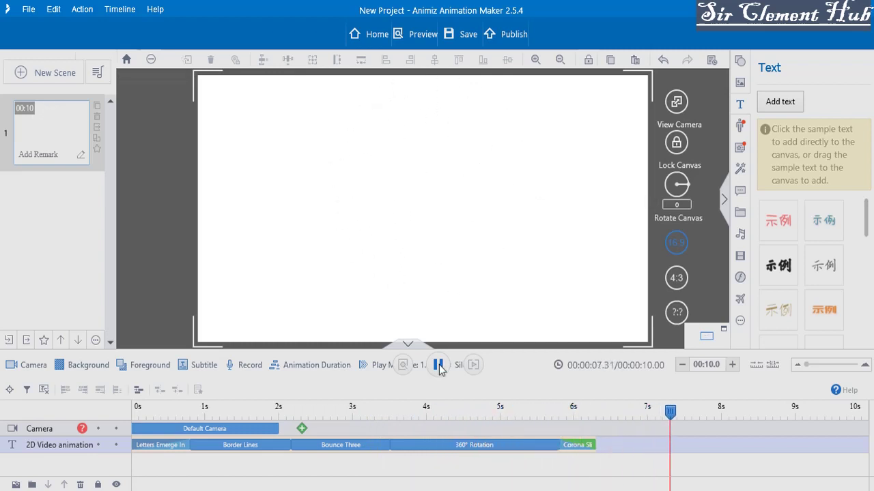
pyautogui.click(438, 365)
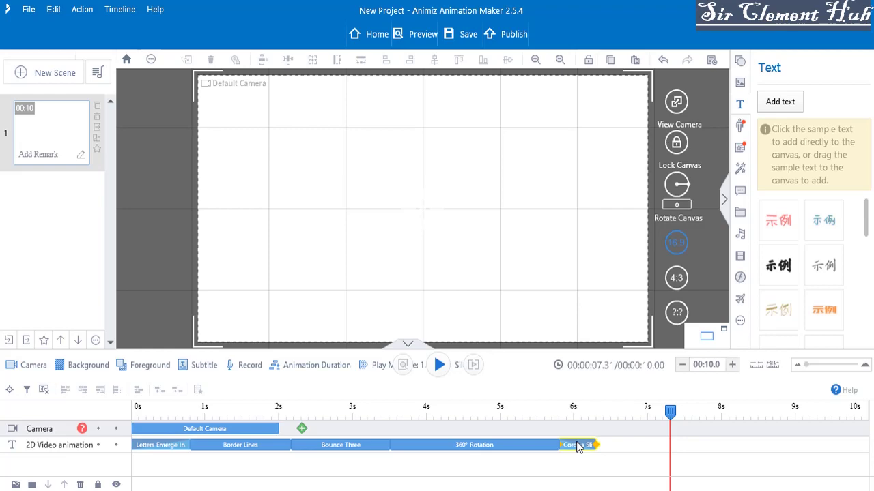
# Replace the title's Corona Slide Out exit effect with None.
pyautogui.click(576, 447)
pyautogui.doubleClick(577, 447)
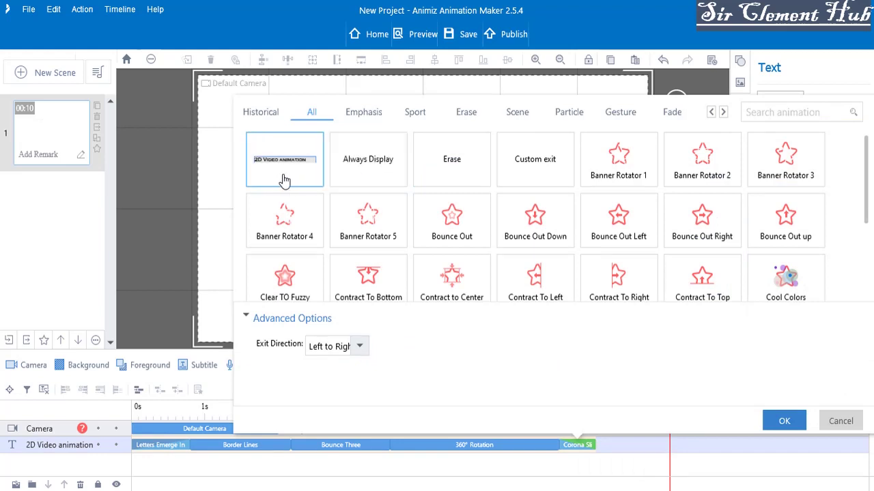
pyautogui.click(284, 179)
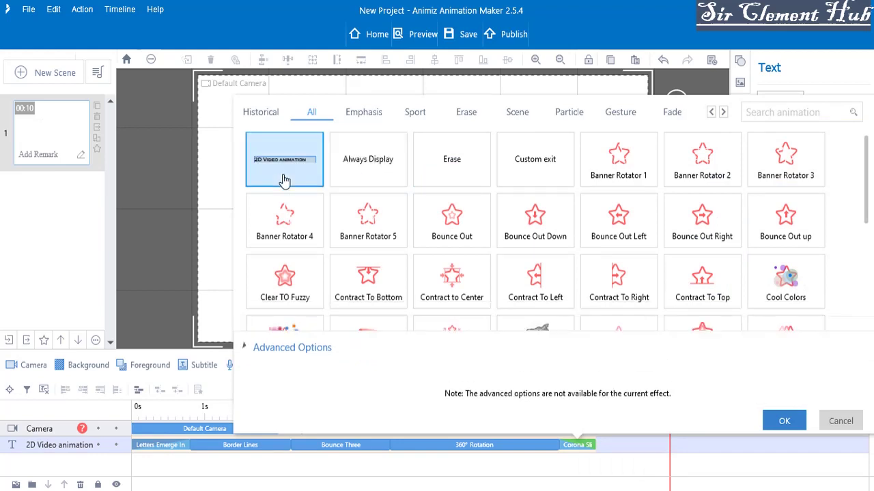
pyautogui.click(783, 421)
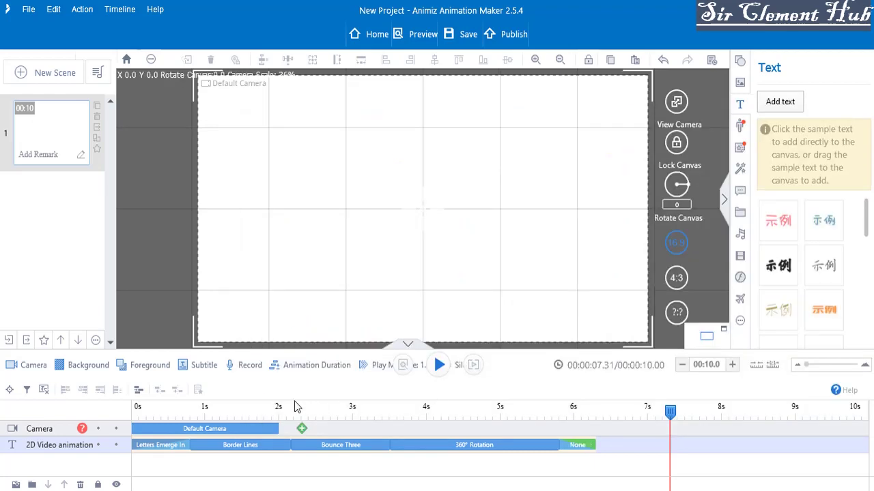
# Play the scene from about 1.6 s past the end of the title's effects, and pause it.
pyautogui.click(248, 413)
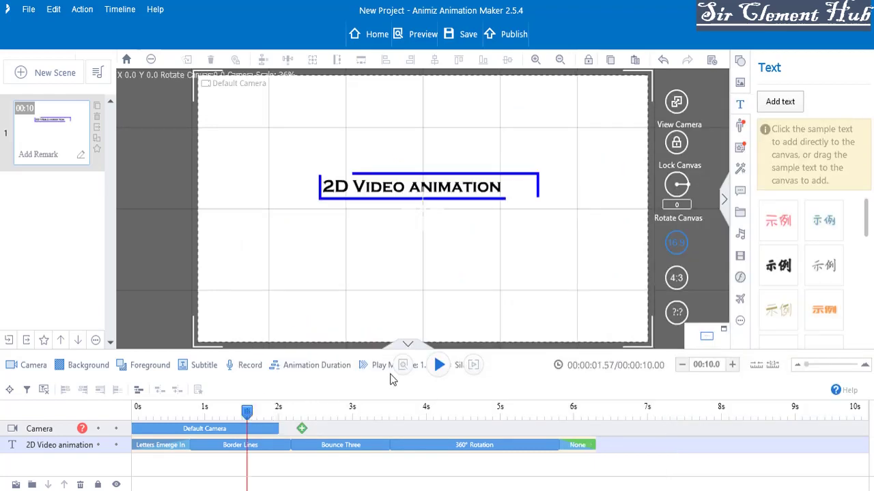
pyautogui.click(438, 367)
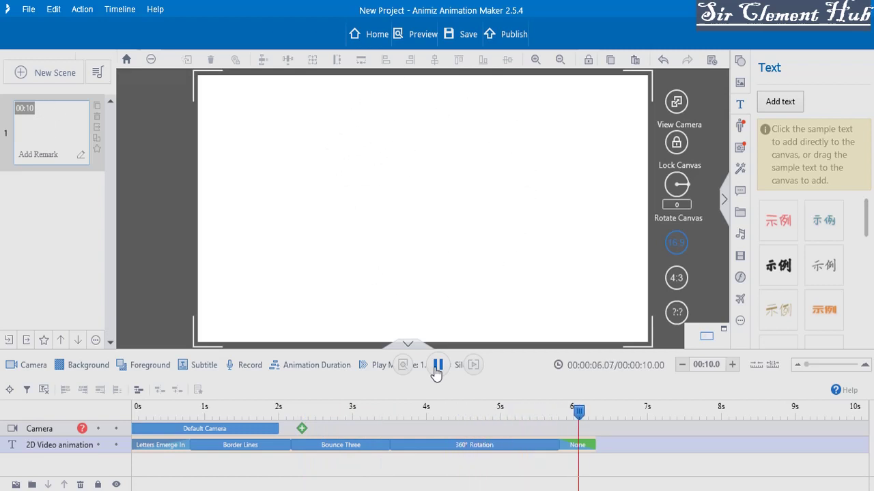
pyautogui.click(437, 366)
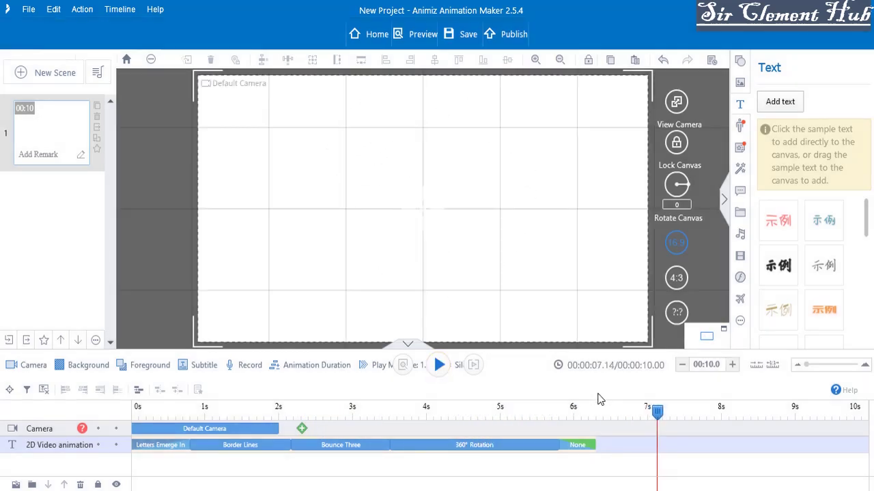
# Replace the title's None exit effect with Always Display.
pyautogui.rightClick(576, 447)
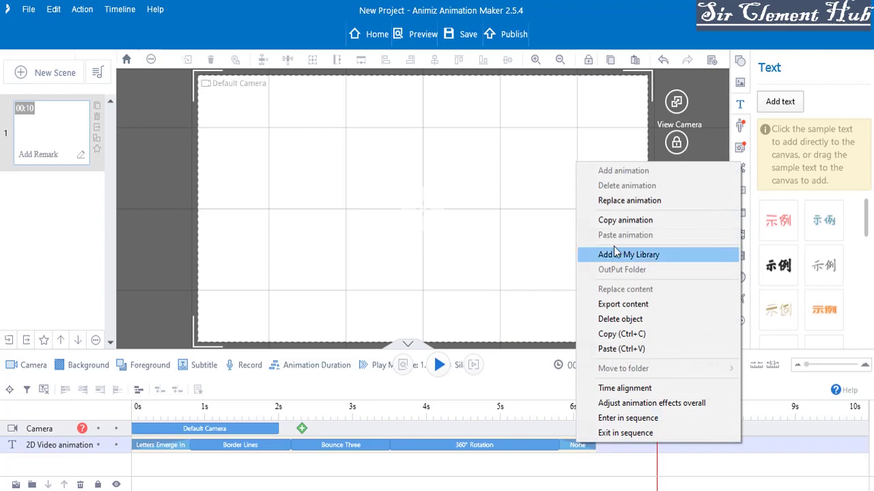
pyautogui.click(620, 201)
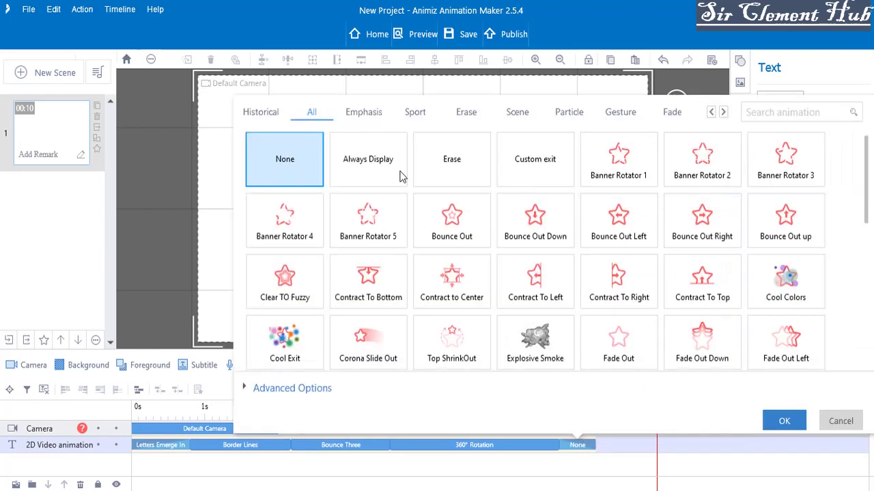
pyautogui.click(356, 169)
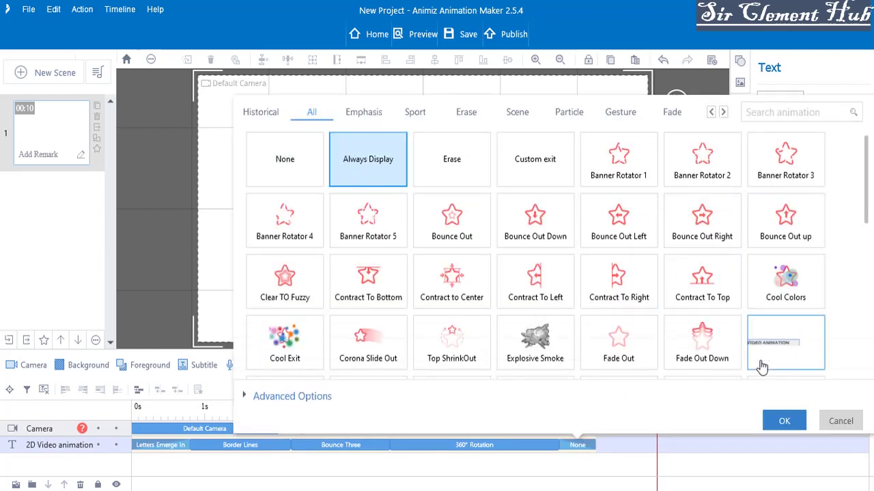
pyautogui.click(778, 421)
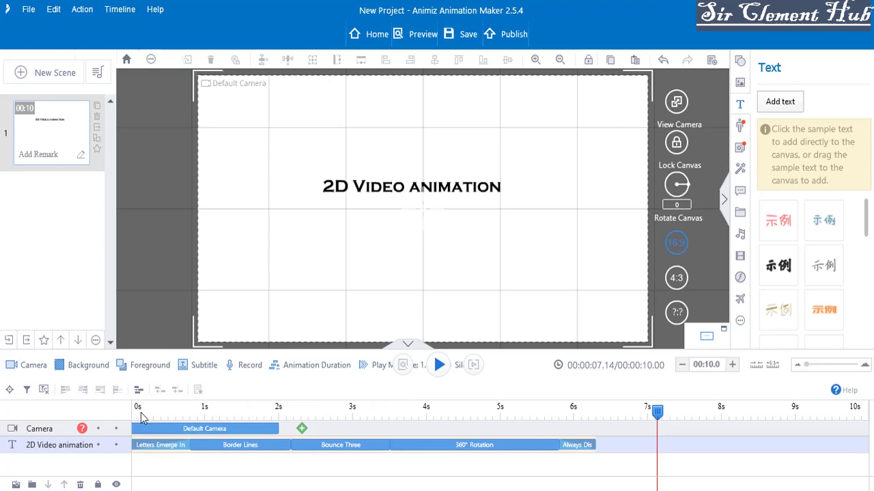
# Add the local image "location" from the Downloads folder near the start of the timeline and place it centred just below the title.
pyautogui.click(141, 414)
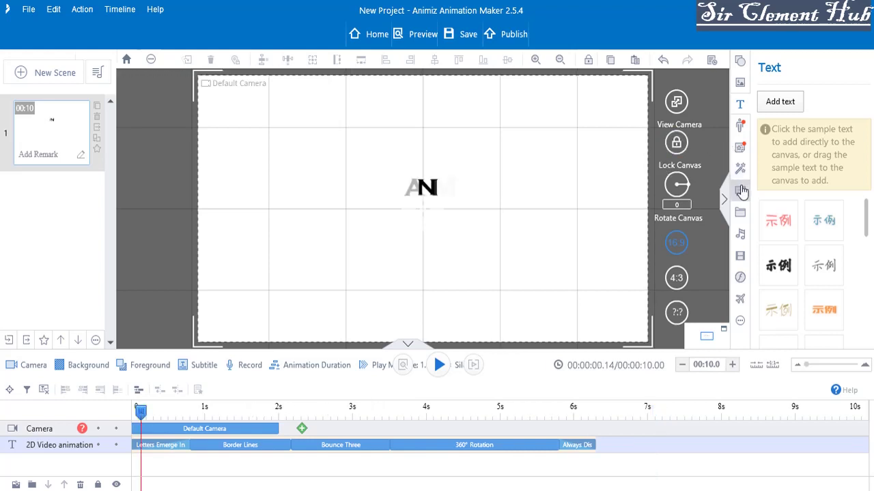
pyautogui.click(740, 83)
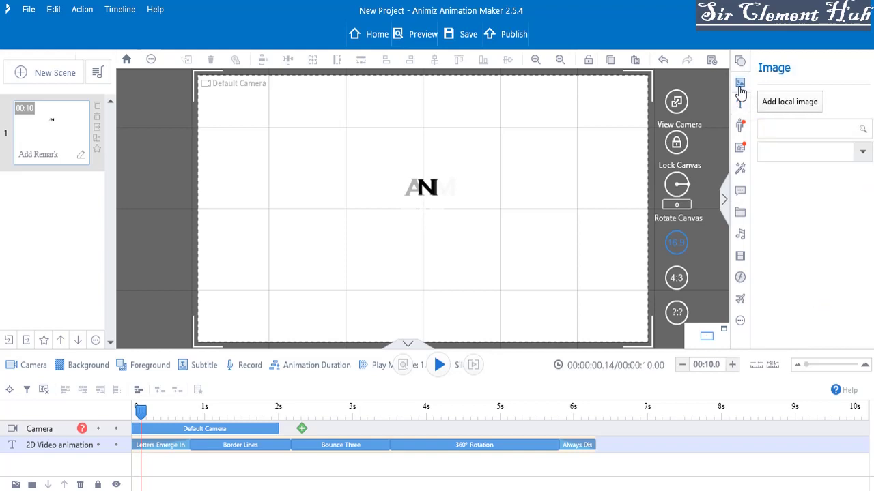
pyautogui.click(775, 106)
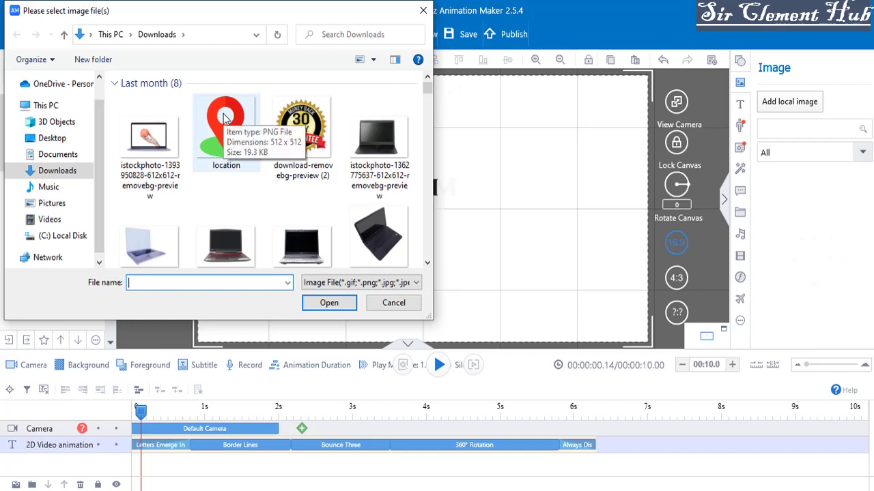
pyautogui.doubleClick(225, 118)
pyautogui.moveTo(531, 212); pyautogui.dragTo(450, 245)
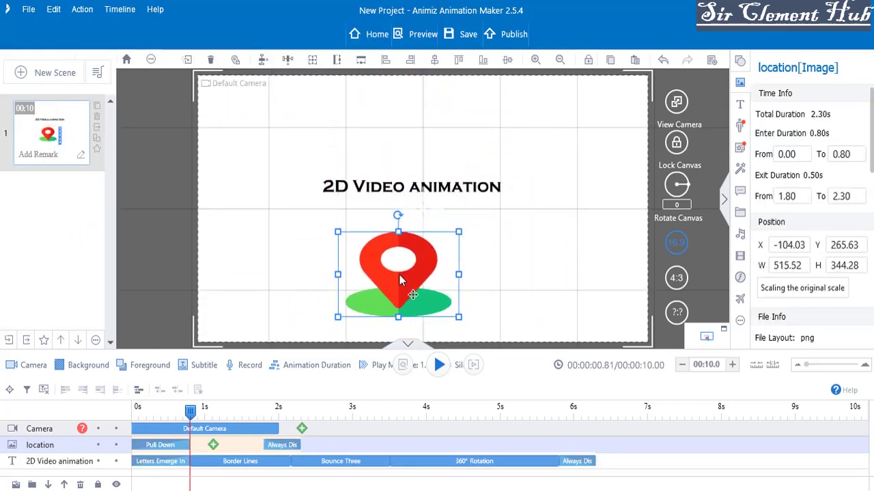
pyautogui.moveTo(399, 274); pyautogui.dragTo(409, 250)
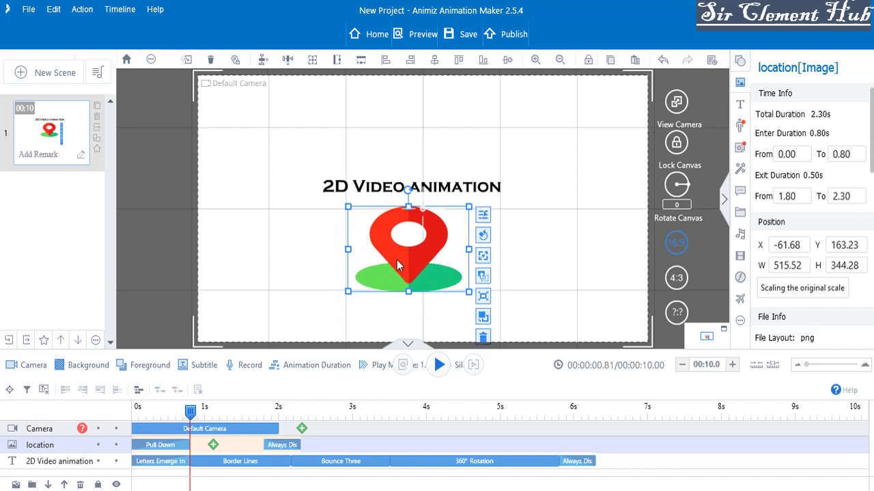
# Move the location image's Always Display exit to about 5.7 s on the timeline and play the scene.
pyautogui.moveTo(283, 445); pyautogui.dragTo(572, 445)
pyautogui.click(437, 366)
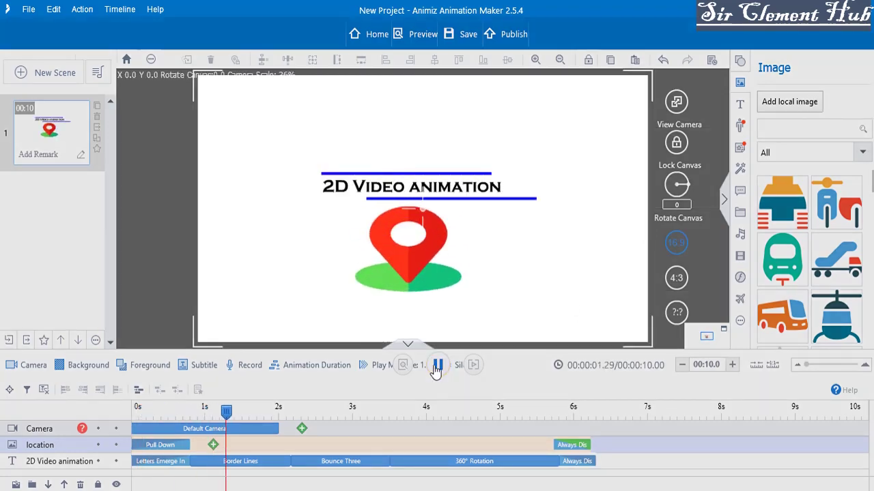
# Lengthen the location image's Pull Down entrance to about 1.7 s, then play the scene from the start and pause it.
pyautogui.click(190, 445)
pyautogui.moveTo(190, 445); pyautogui.dragTo(259, 445)
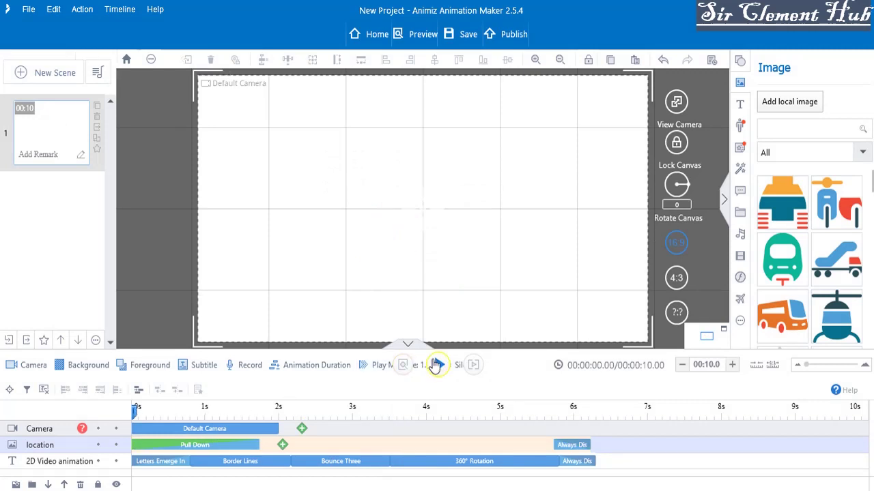
pyautogui.click(437, 365)
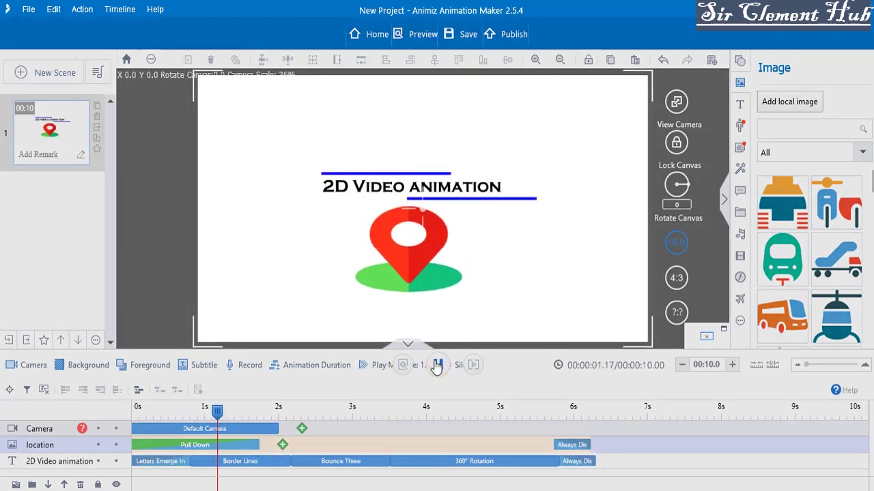
pyautogui.click(438, 366)
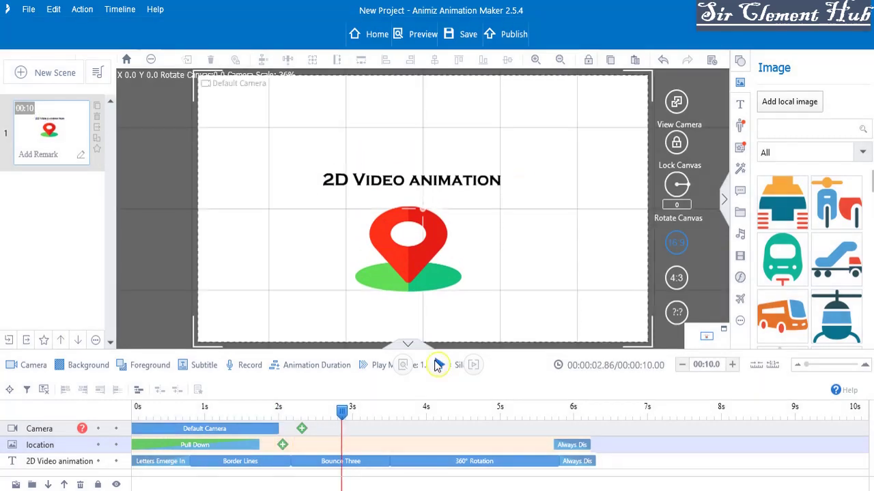
# Add a Dazzle Light One emphasis effect to the location image and extend it to the start of its exit at about 5.7 s.
pyautogui.click(283, 446)
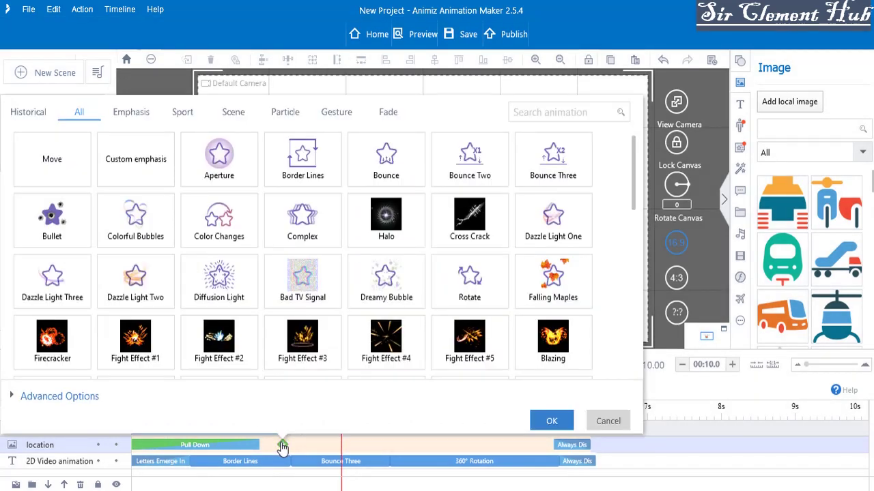
pyautogui.click(570, 219)
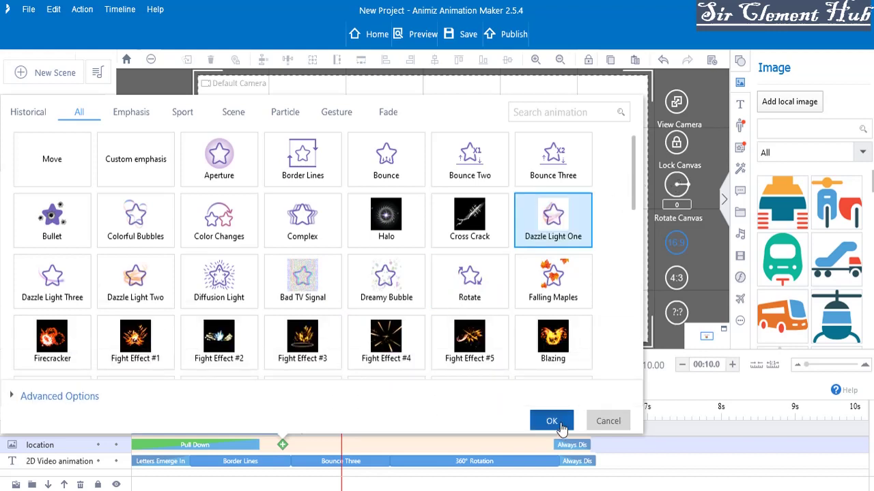
pyautogui.click(532, 424)
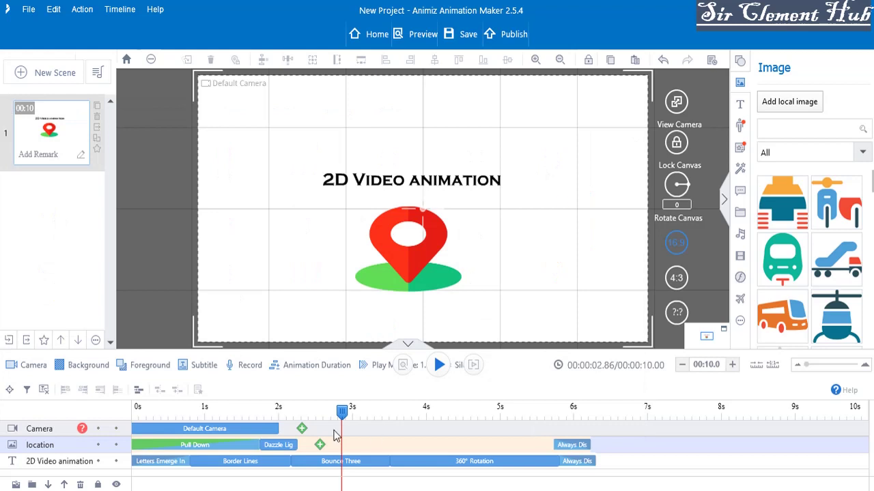
pyautogui.moveTo(294, 444); pyautogui.dragTo(260, 445)
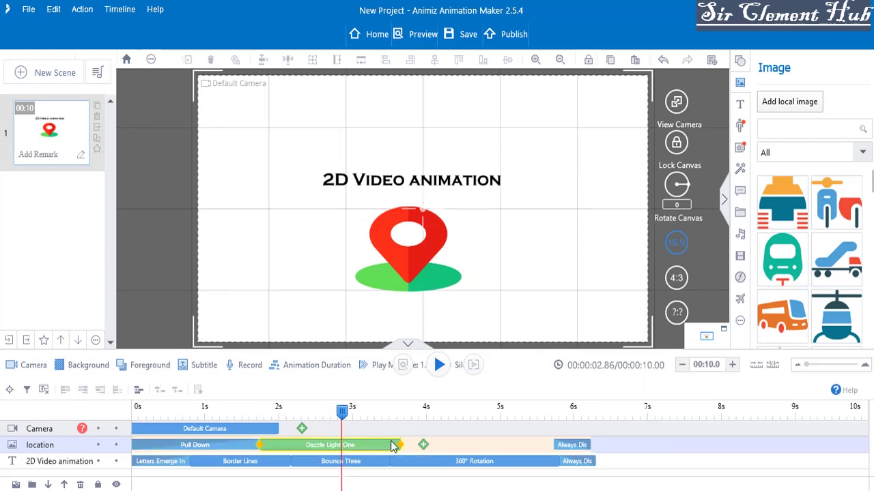
pyautogui.moveTo(399, 445); pyautogui.dragTo(552, 445)
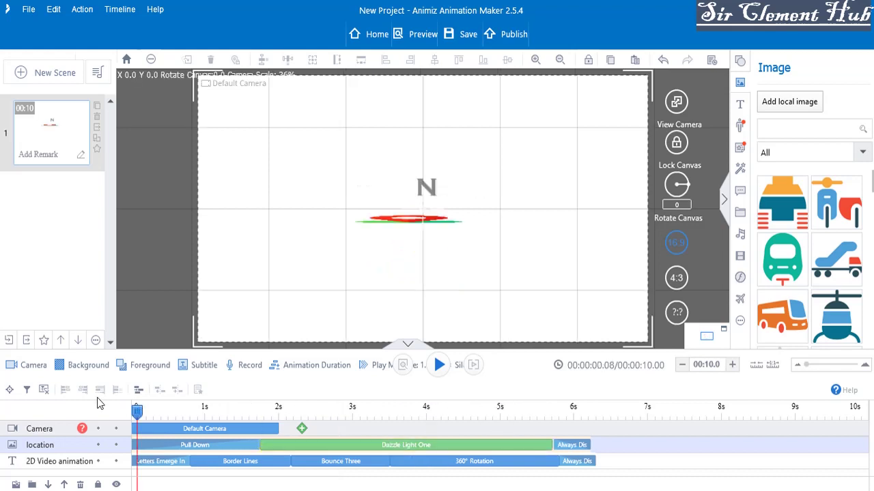
# Play the scene past the end of the location image's effects, and pause it.
pyautogui.click(439, 364)
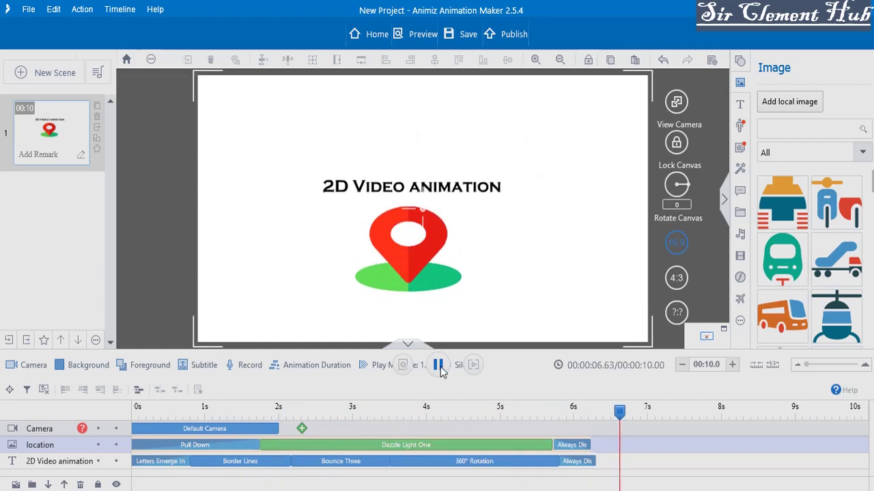
pyautogui.click(440, 368)
# Add the yin-yang shape from the Circle shapes at the start of the timeline, placed above the title.
pyautogui.click(138, 409)
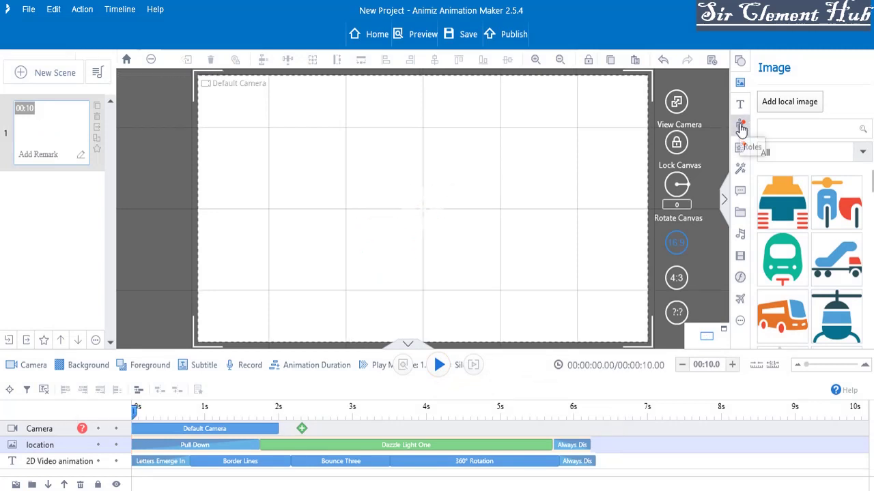
pyautogui.click(741, 63)
pyautogui.click(807, 98)
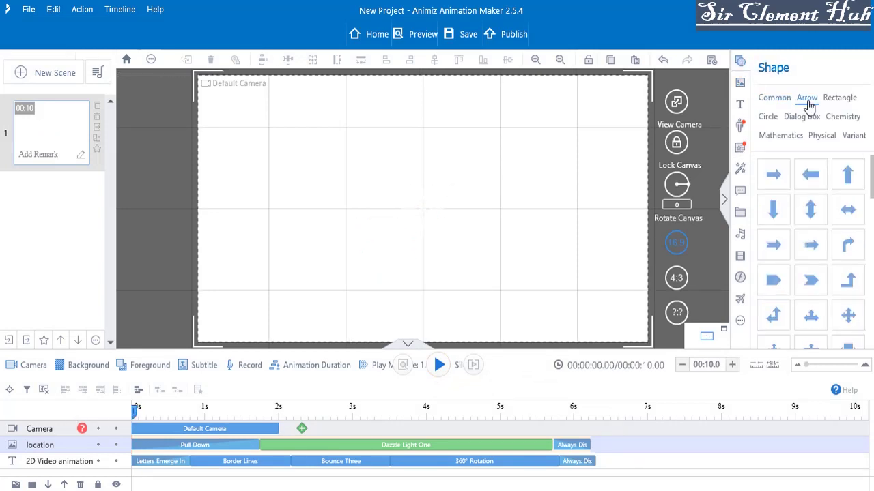
pyautogui.click(767, 116)
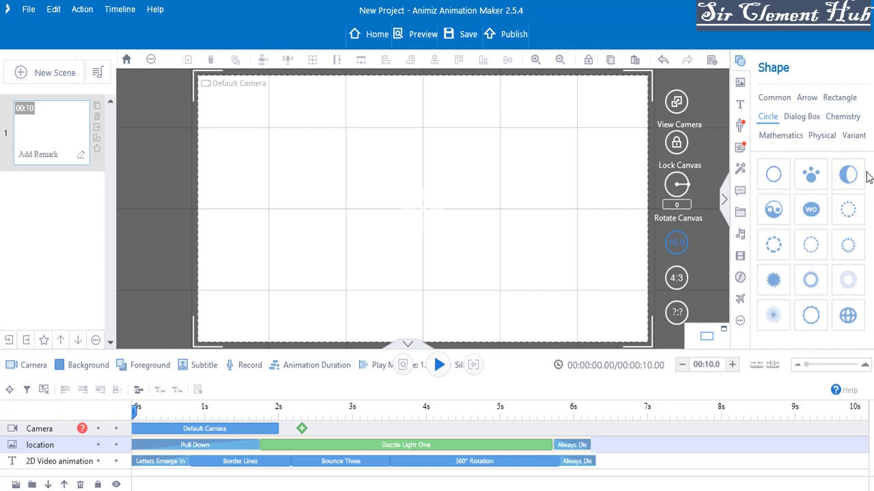
pyautogui.click(771, 220)
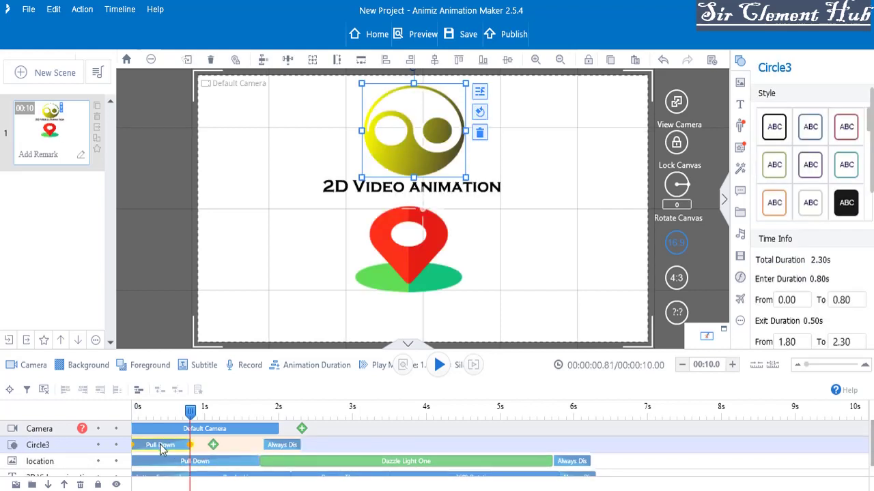
# Replace the yin-yang shape's Pull Down entrance with Reel Expand and move its Always Display exit to 5.71 s.
pyautogui.click(165, 446)
pyautogui.rightClick(166, 447)
pyautogui.click(235, 190)
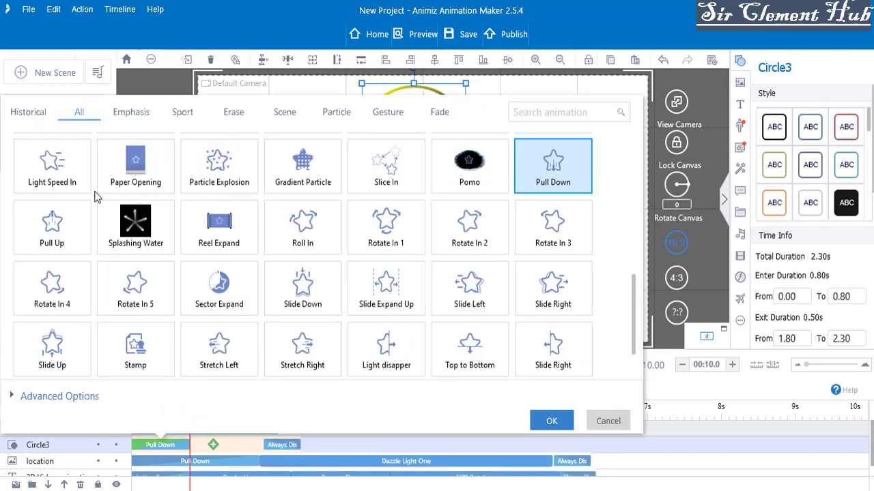
pyautogui.click(240, 249)
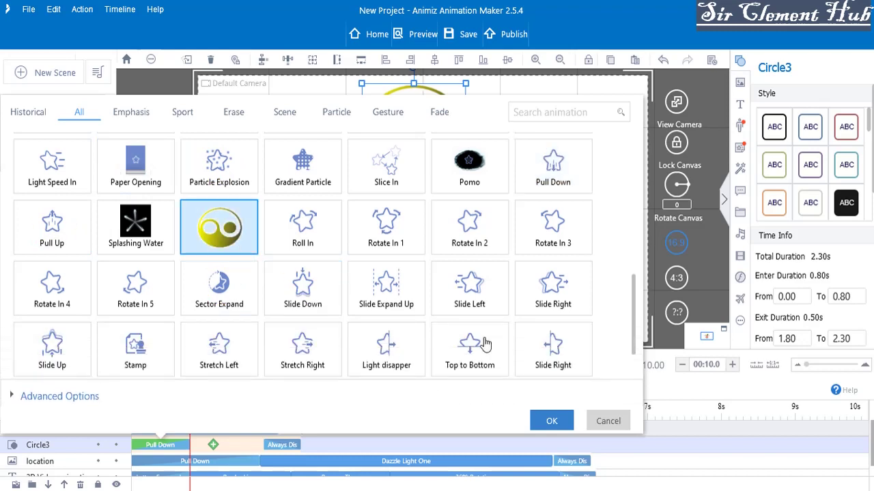
pyautogui.click(551, 421)
pyautogui.moveTo(283, 445); pyautogui.dragTo(573, 481)
# Add a Magnifier emphasis effect to the yin-yang shape and extend it to the start of its exit at about 5.7 s.
pyautogui.click(212, 447)
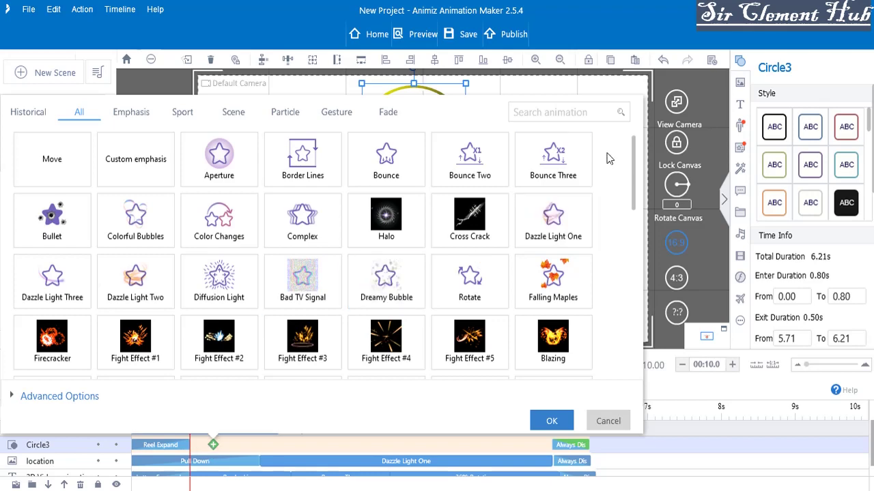
pyautogui.moveTo(632, 178); pyautogui.dragTo(621, 274)
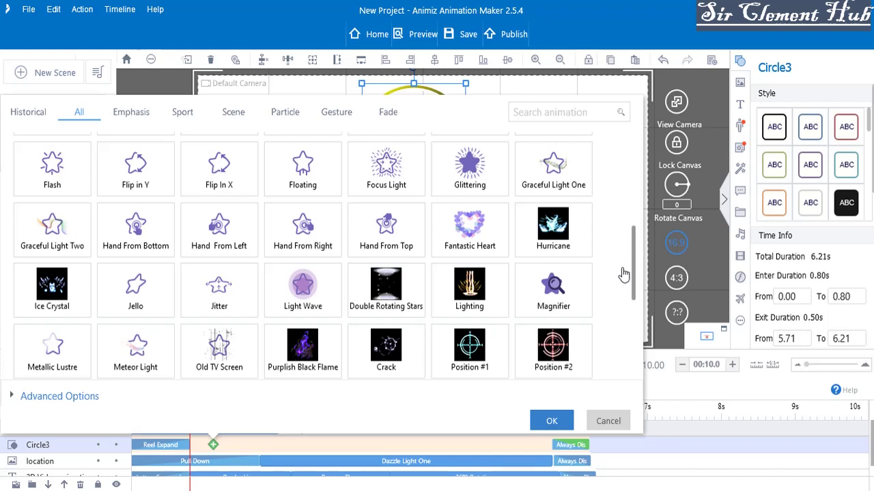
pyautogui.scroll(-3, 623, 286)
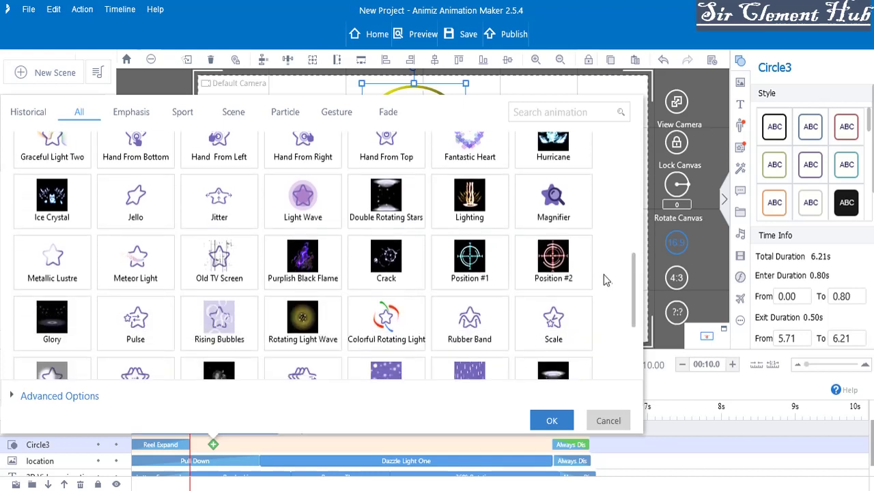
pyautogui.click(570, 226)
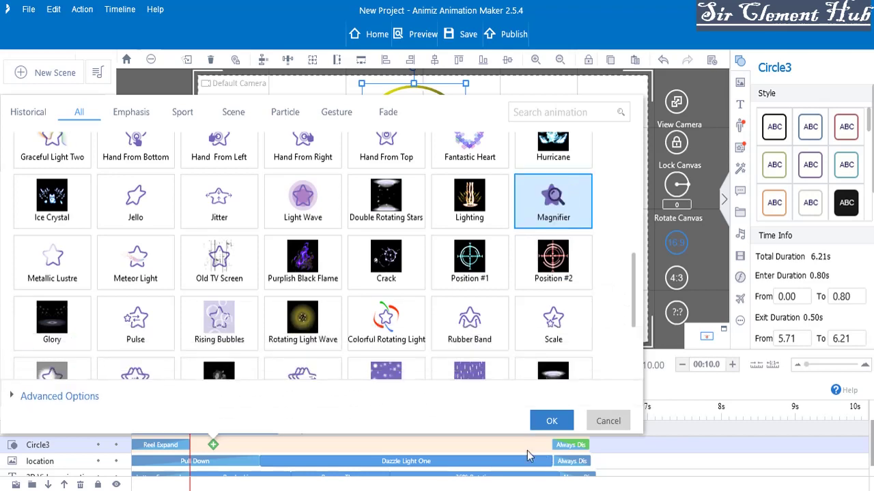
pyautogui.click(551, 421)
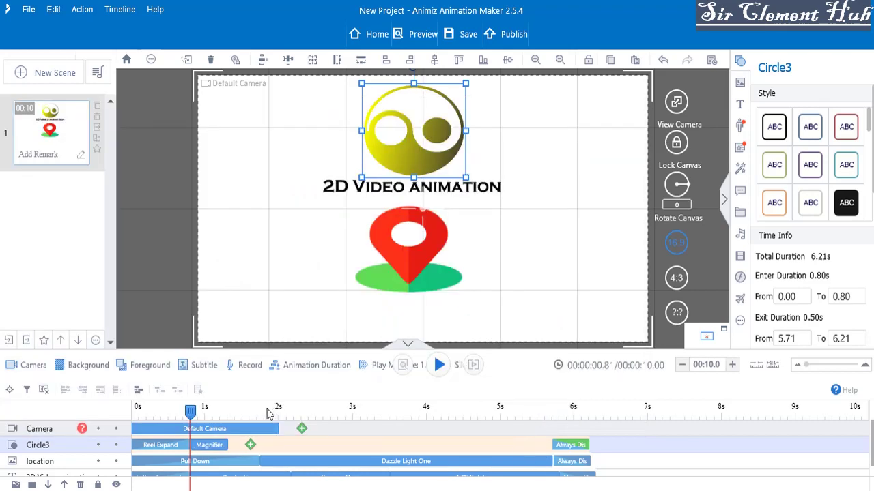
pyautogui.click(224, 445)
pyautogui.moveTo(227, 445); pyautogui.dragTo(553, 434)
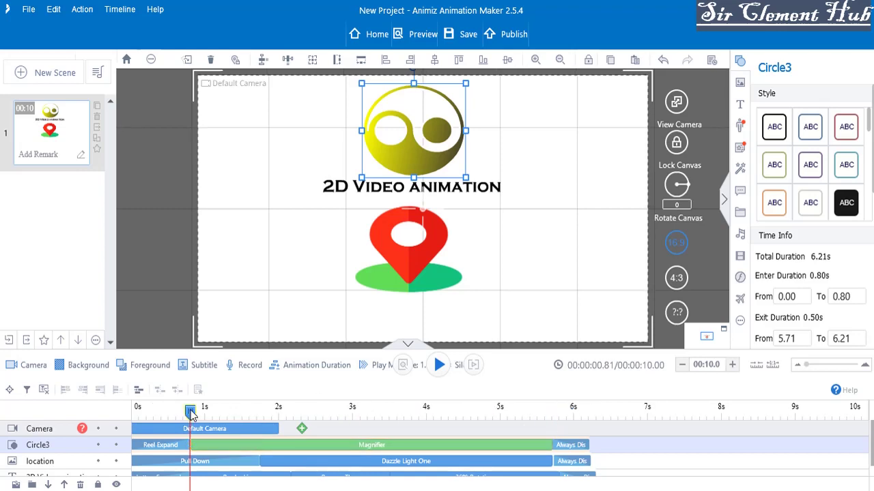
# Play the scene through the yin-yang shape's effects and pause it at about 7.3 s.
pyautogui.click(440, 364)
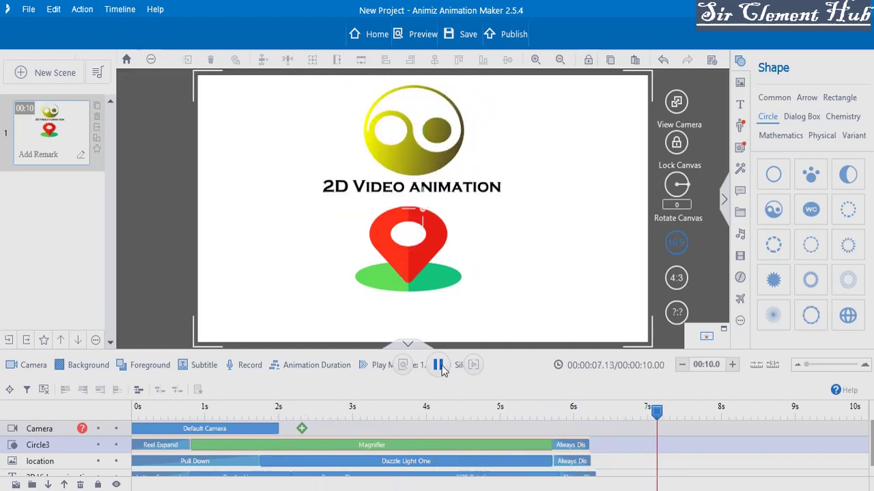
pyautogui.click(439, 366)
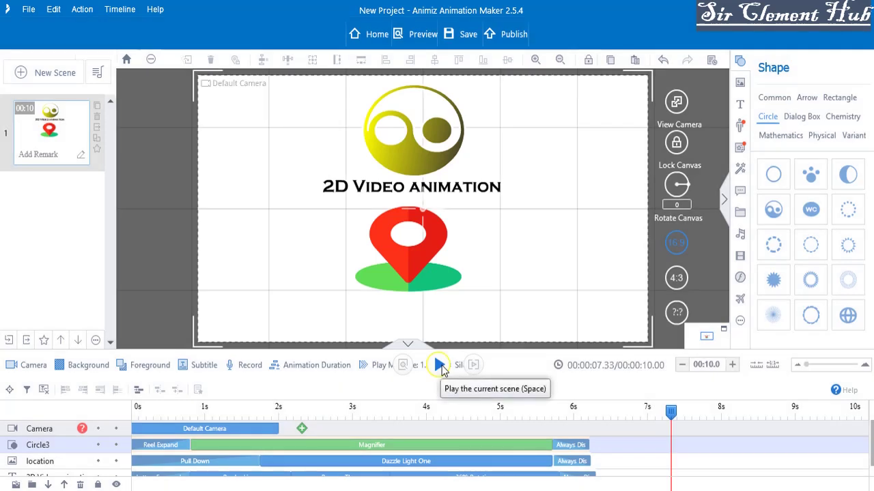